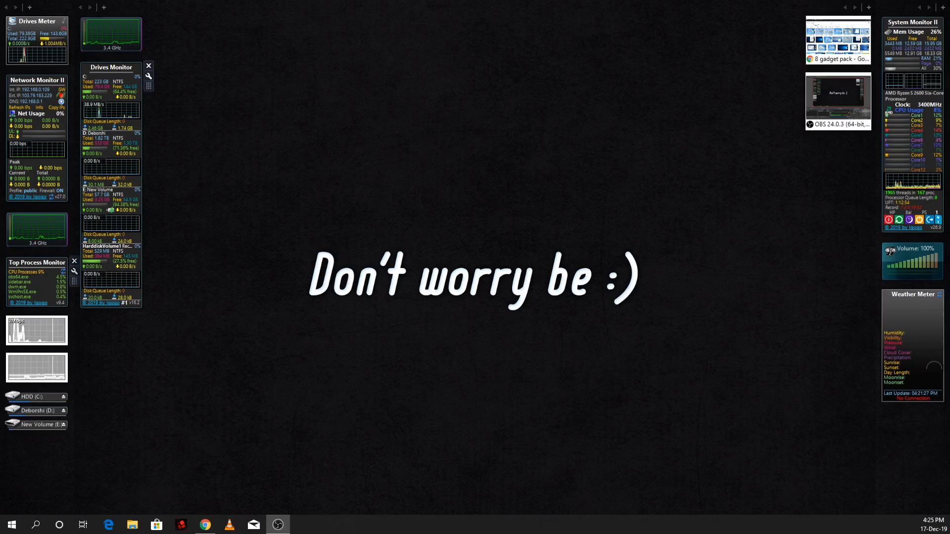
{"action": "scroll", "coordinate": [335, 229], "scroll_direction": "up", "scroll_amount": 3, "text": "ctrl"}
{"action": "scroll", "coordinate": [335, 229], "scroll_direction": "up", "scroll_amount": 4, "text": "ctrl"}
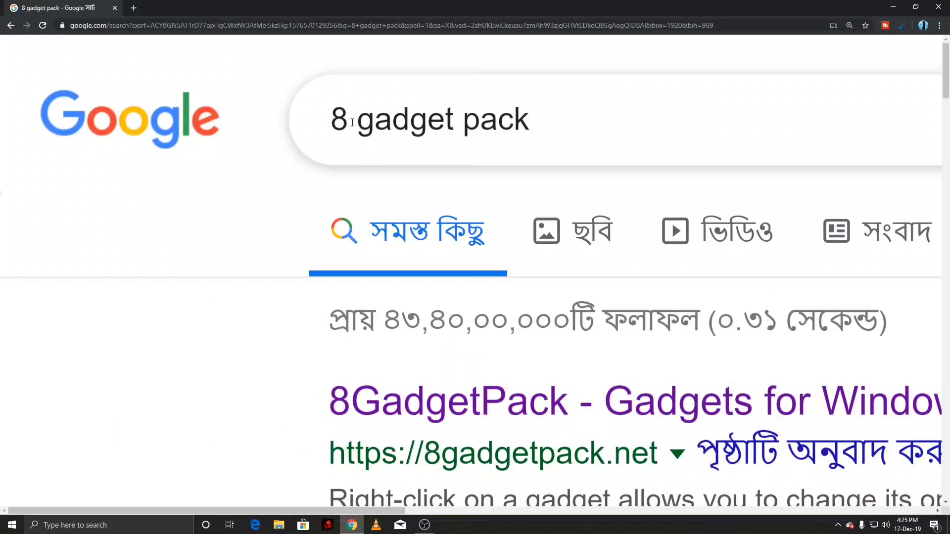
{"action": "scroll", "coordinate": [483, 146], "scroll_direction": "down", "scroll_amount": 6, "text": "ctrl"}
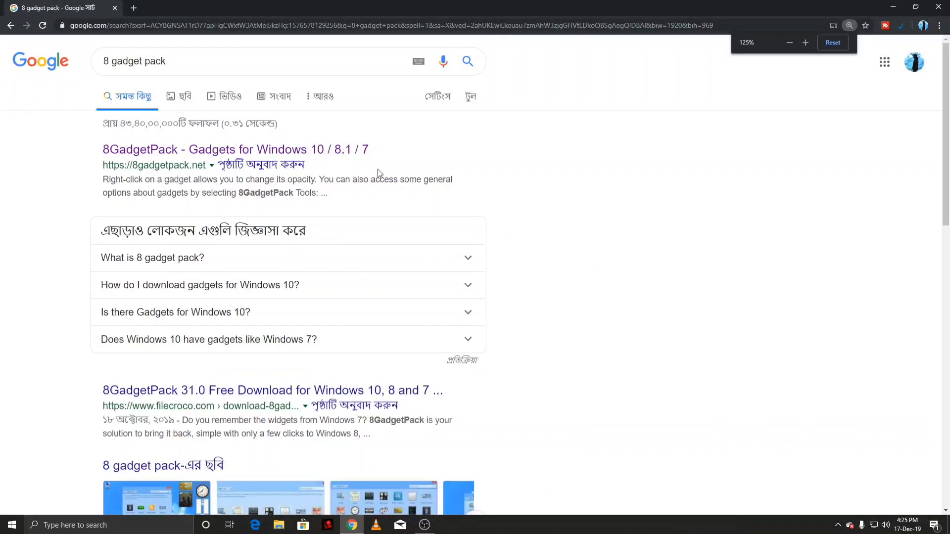
- Open the 8GadgetPack website from the Google search results
{"action": "left_click", "coordinate": [339, 151]}
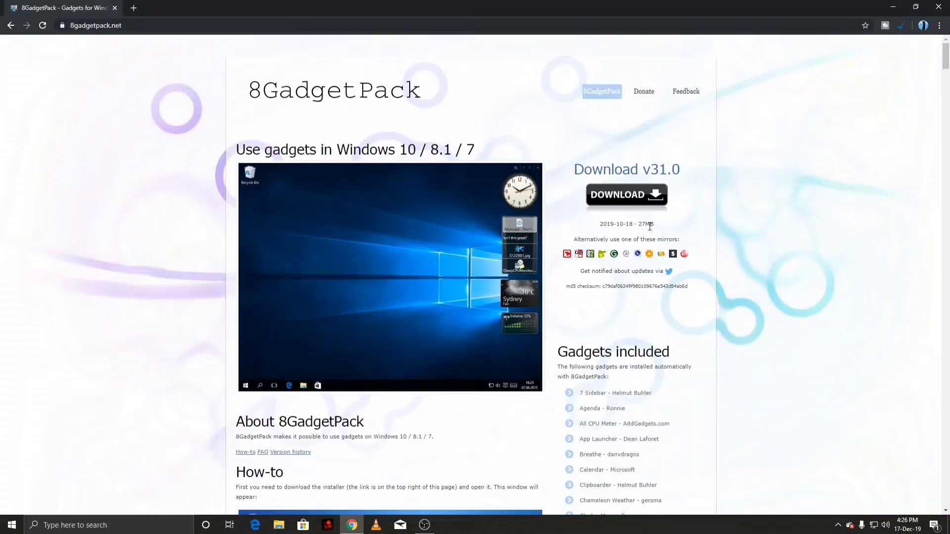
{"action": "scroll", "coordinate": [639, 245], "scroll_direction": "down", "scroll_amount": 3}
{"action": "scroll", "coordinate": [626, 263], "scroll_direction": "down", "scroll_amount": 3}
{"action": "scroll", "coordinate": [624, 257], "scroll_direction": "down", "scroll_amount": 2}
{"action": "scroll", "coordinate": [625, 260], "scroll_direction": "down", "scroll_amount": 2}
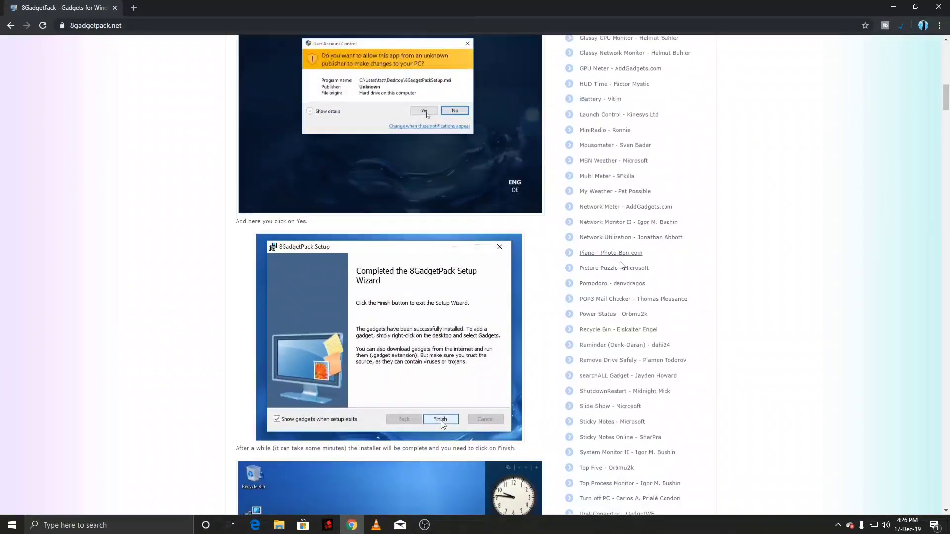
{"action": "scroll", "coordinate": [622, 265], "scroll_direction": "down", "scroll_amount": 5}
{"action": "scroll", "coordinate": [622, 265], "scroll_direction": "down", "scroll_amount": 5}
{"action": "scroll", "coordinate": [622, 265], "scroll_direction": "down", "scroll_amount": 5}
{"action": "scroll", "coordinate": [453, 267], "scroll_direction": "down", "scroll_amount": 3}
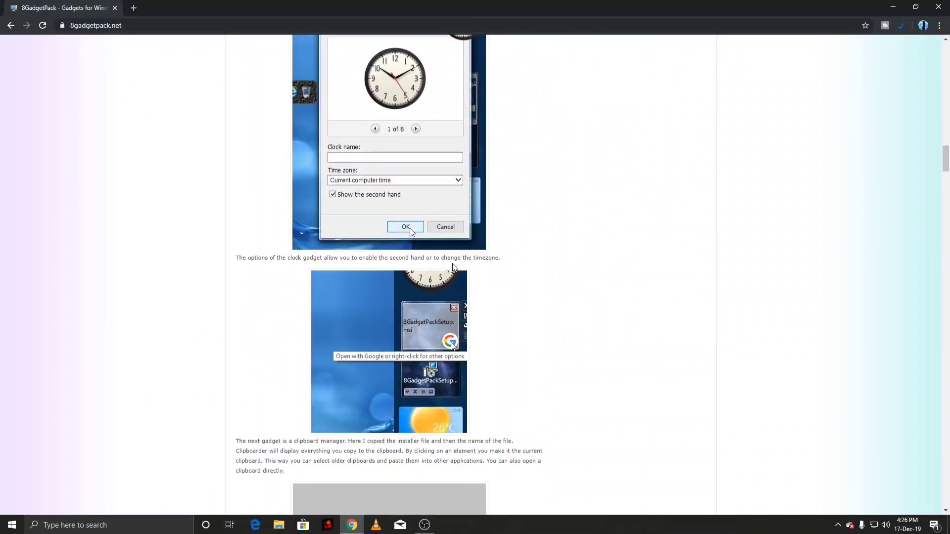
{"action": "scroll", "coordinate": [543, 333], "scroll_direction": "down", "scroll_amount": 5}
{"action": "scroll", "coordinate": [543, 334], "scroll_direction": "down", "scroll_amount": 5}
{"action": "scroll", "coordinate": [543, 335], "scroll_direction": "down", "scroll_amount": 5}
{"action": "scroll", "coordinate": [544, 336], "scroll_direction": "down", "scroll_amount": 5}
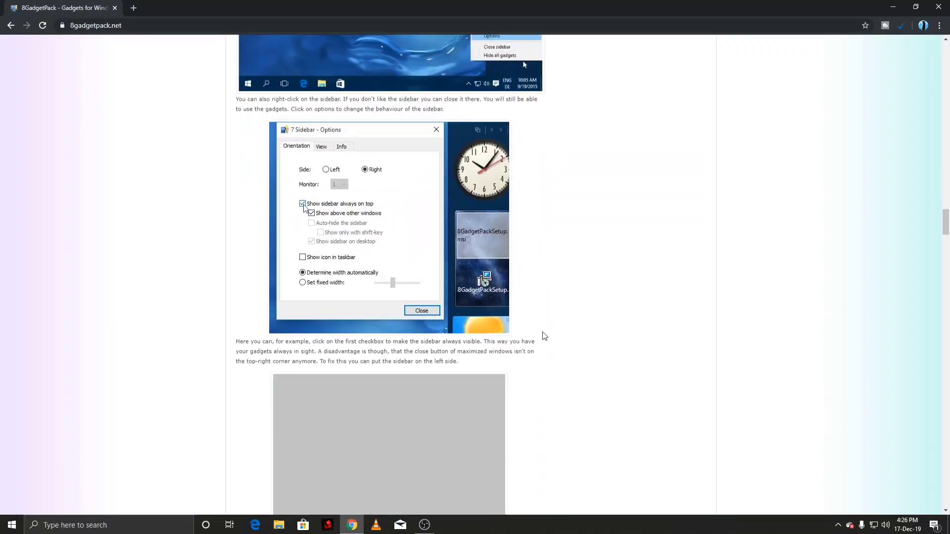
{"action": "scroll", "coordinate": [543, 336], "scroll_direction": "down", "scroll_amount": 4}
{"action": "scroll", "coordinate": [543, 333], "scroll_direction": "down", "scroll_amount": 3}
{"action": "scroll", "coordinate": [543, 333], "scroll_direction": "down", "scroll_amount": 3}
{"action": "scroll", "coordinate": [544, 331], "scroll_direction": "up", "scroll_amount": 10}
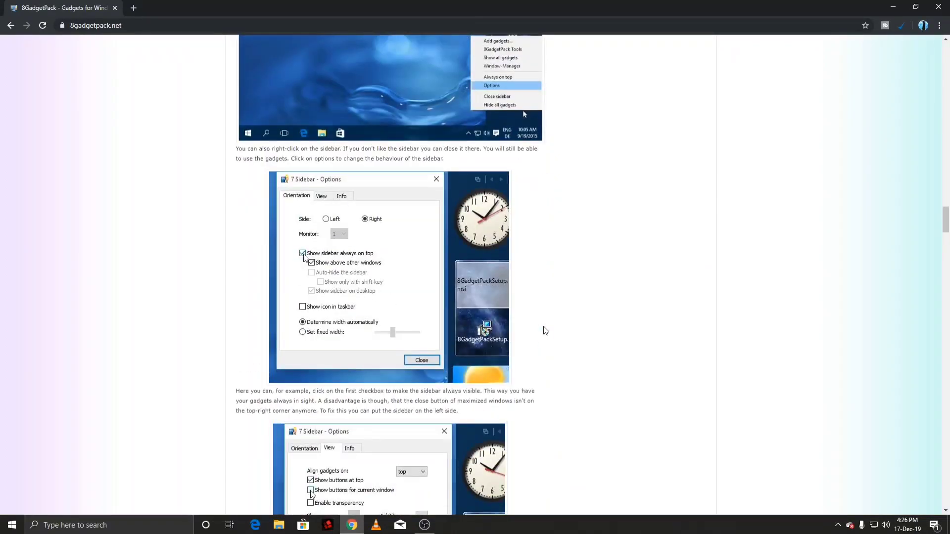
{"action": "scroll", "coordinate": [544, 330], "scroll_direction": "up", "scroll_amount": 5}
{"action": "scroll", "coordinate": [546, 330], "scroll_direction": "up", "scroll_amount": 5}
{"action": "scroll", "coordinate": [545, 330], "scroll_direction": "up", "scroll_amount": 5}
{"action": "scroll", "coordinate": [546, 332], "scroll_direction": "up", "scroll_amount": 5}
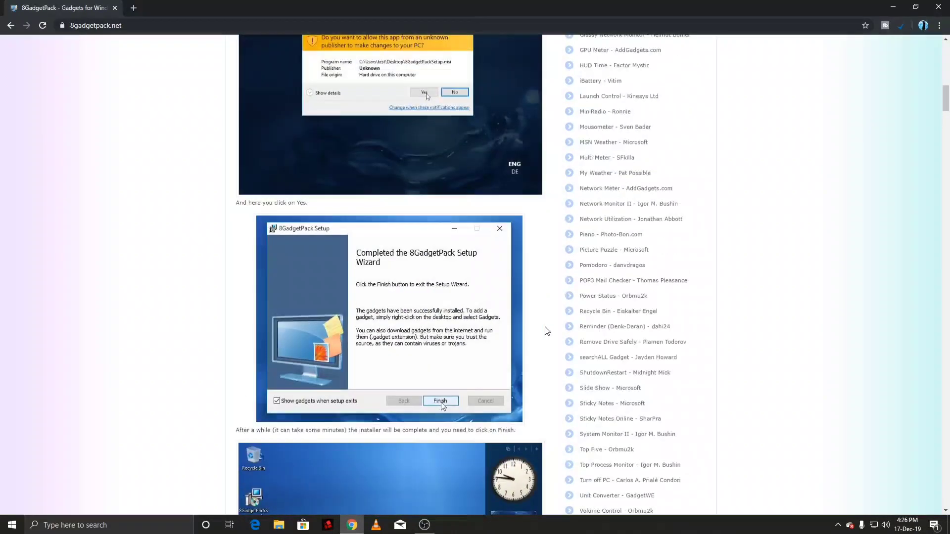
{"action": "scroll", "coordinate": [545, 332], "scroll_direction": "up", "scroll_amount": 10}
{"action": "scroll", "coordinate": [547, 333], "scroll_direction": "up", "scroll_amount": 5}
- Start the 8GadgetPackSetup.msi download from the site's DOWNLOAD button
{"action": "left_click", "coordinate": [638, 152]}
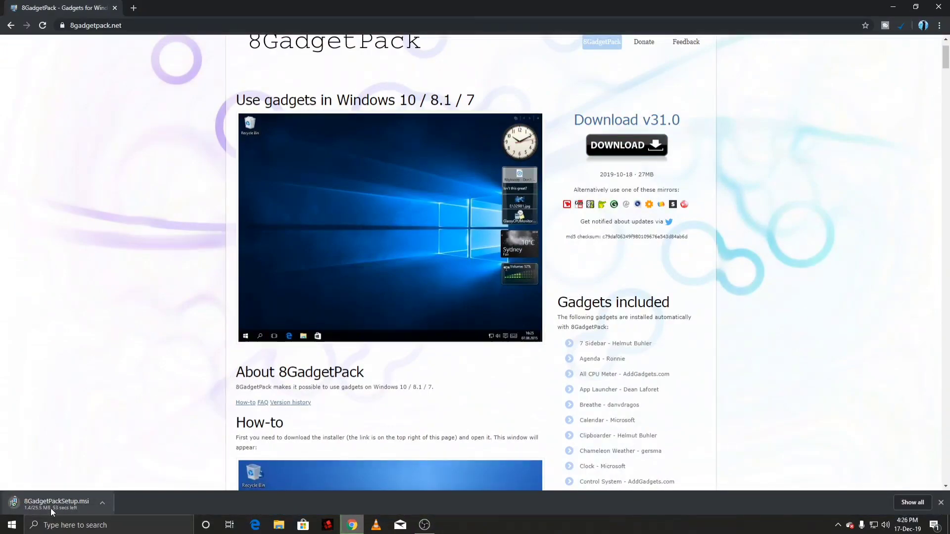
{"action": "scroll", "coordinate": [424, 353], "scroll_direction": "down", "scroll_amount": 3}
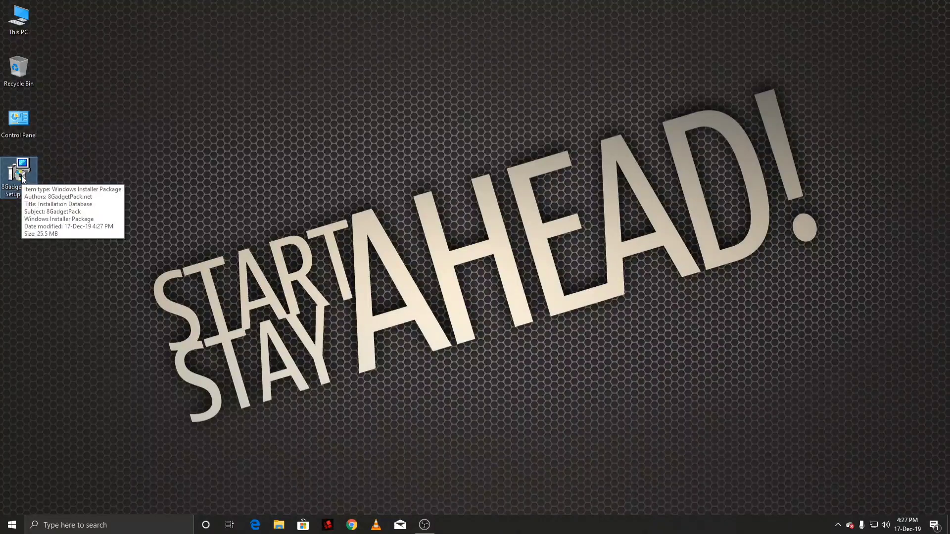
- Install 8GadgetPackSetup.msi from the desktop, allowing SmartScreen to run it, and finish the wizard
{"action": "right_click", "coordinate": [22, 177]}
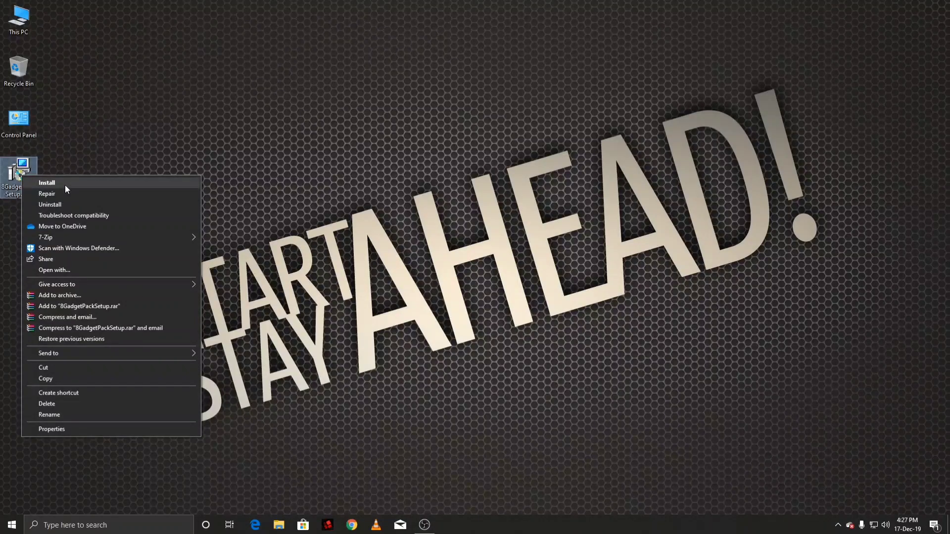
{"action": "left_click", "coordinate": [65, 186]}
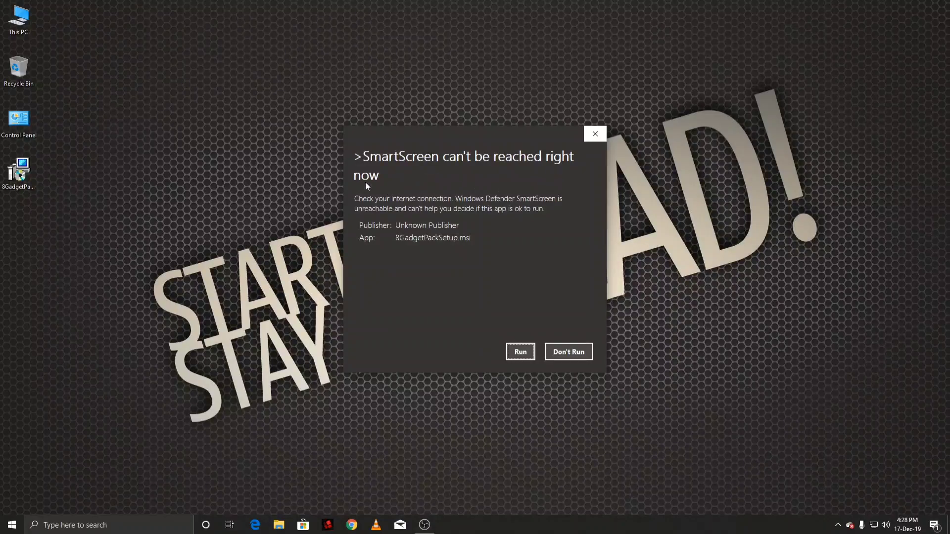
{"action": "left_click", "coordinate": [523, 353]}
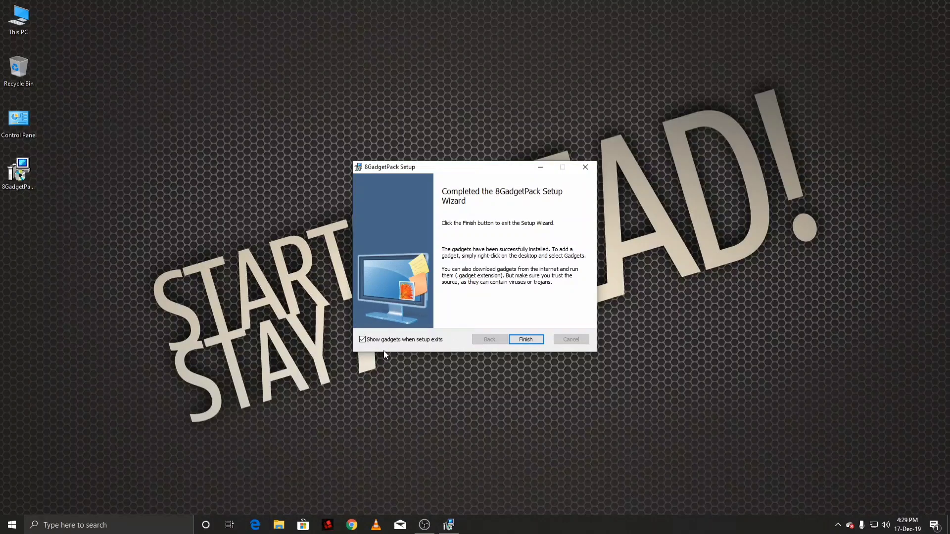
{"action": "left_click", "coordinate": [534, 343]}
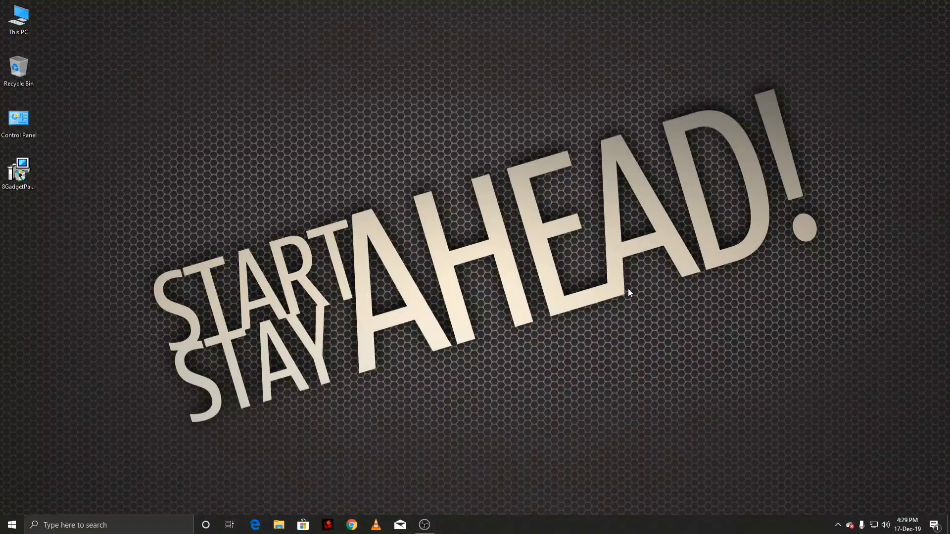
- Open the Gadgets gallery from the desktop context menu after a few stray right-clicks
{"action": "right_click", "coordinate": [494, 224]}
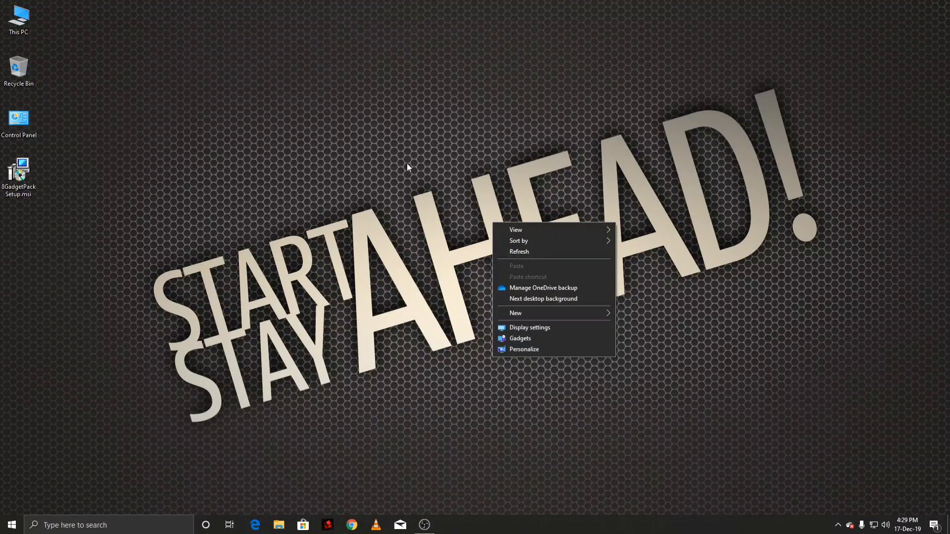
{"action": "right_click", "coordinate": [404, 125]}
{"action": "left_click", "coordinate": [331, 82]}
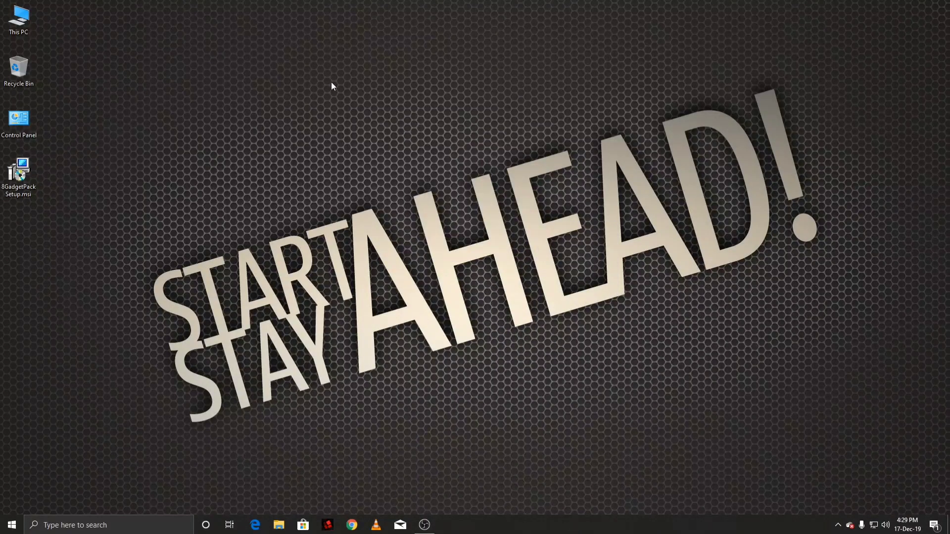
{"action": "right_click", "coordinate": [331, 86]}
{"action": "right_click", "coordinate": [307, 53]}
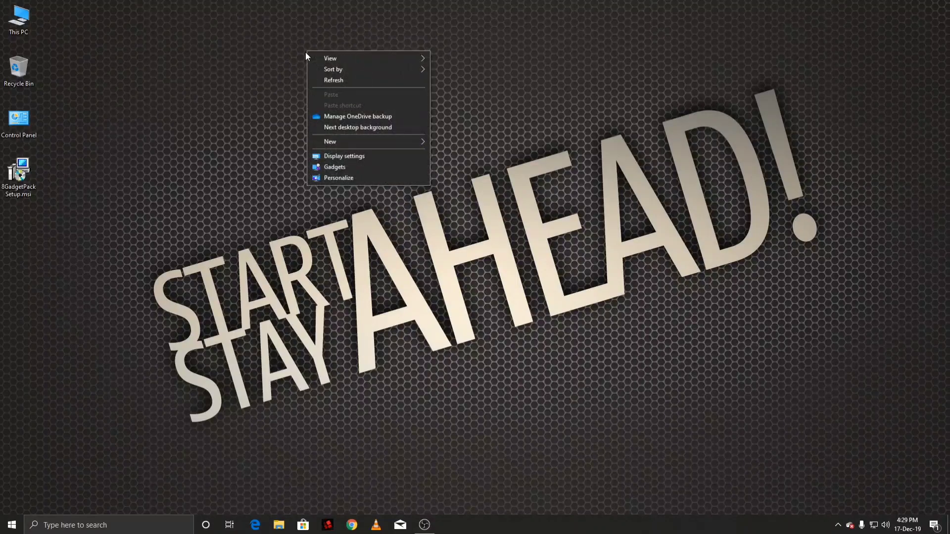
{"action": "left_click", "coordinate": [391, 176]}
{"action": "right_click", "coordinate": [500, 138]}
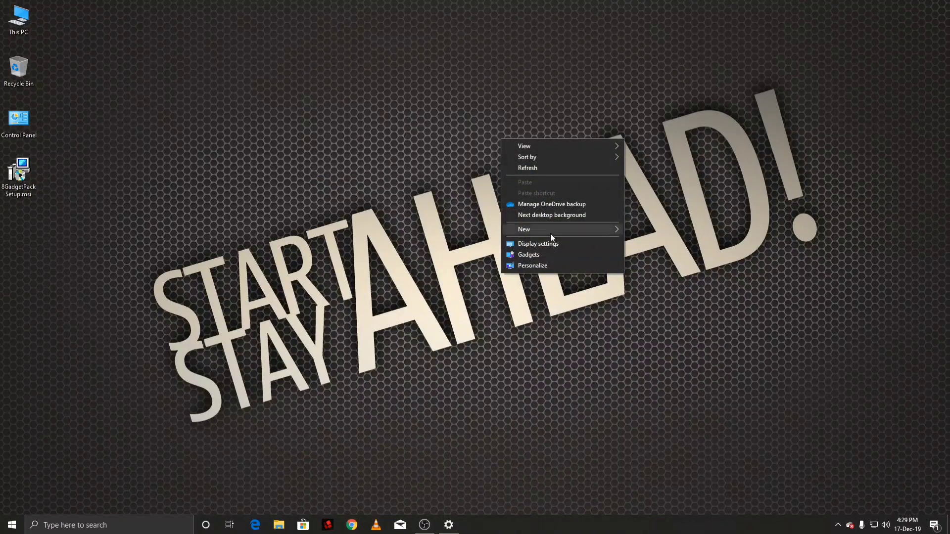
{"action": "left_click", "coordinate": [550, 251]}
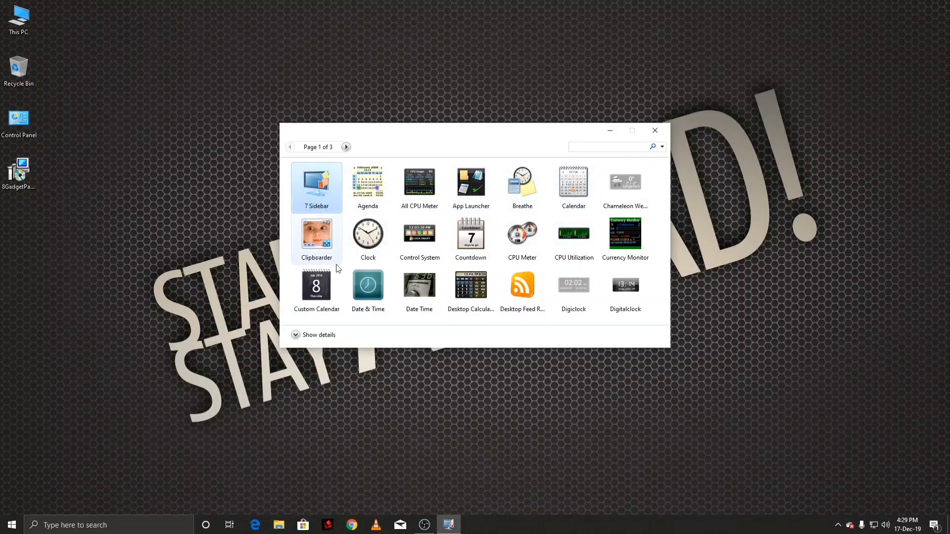
- Add the 7 Sidebar gadget along the right screen edge and widen it
{"action": "left_click", "coordinate": [331, 336]}
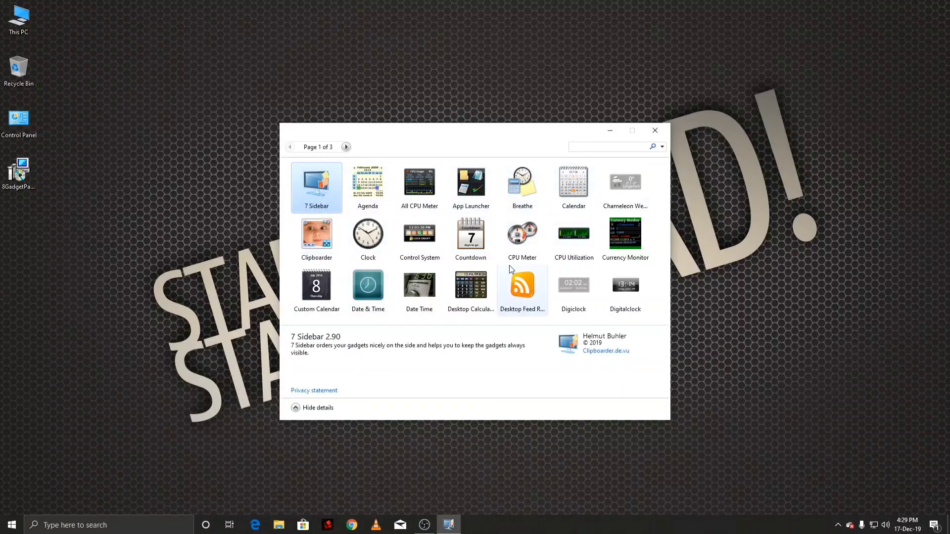
{"action": "double_click", "coordinate": [346, 147]}
{"action": "left_click", "coordinate": [290, 147]}
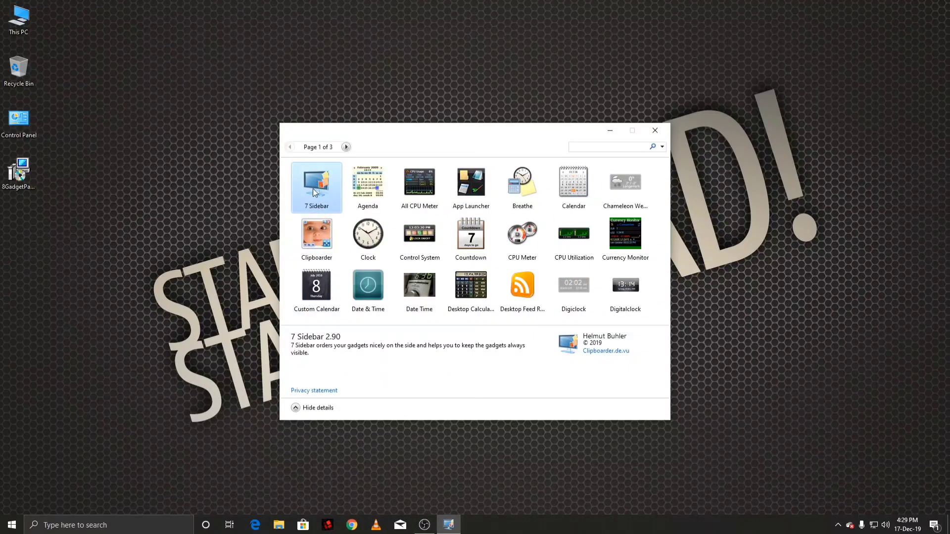
{"action": "left_click_drag", "start_coordinate": [313, 188], "coordinate": [851, 178]}
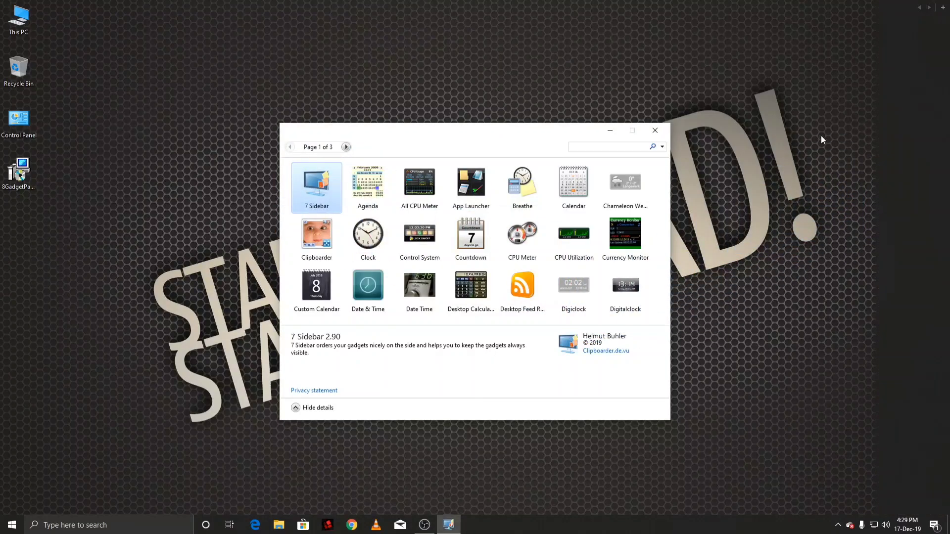
{"action": "left_click_drag", "start_coordinate": [319, 185], "coordinate": [743, 179]}
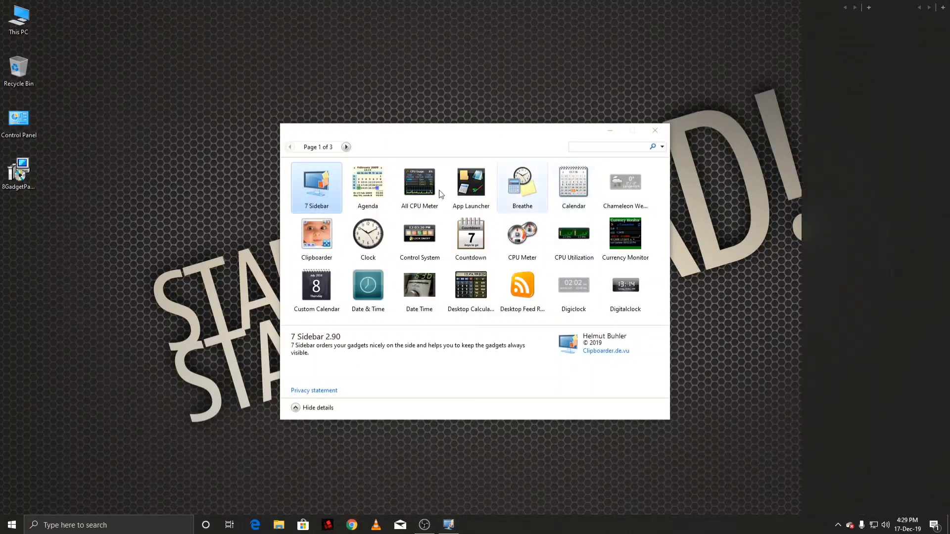
{"action": "left_click_drag", "start_coordinate": [551, 137], "coordinate": [467, 136]}
- Add Calendar, Chameleon Weather and Currency Monitor to the sidebar, plus Desktop Calculator and a second currency converter on the desktop
{"action": "left_click_drag", "start_coordinate": [490, 185], "coordinate": [877, 74]}
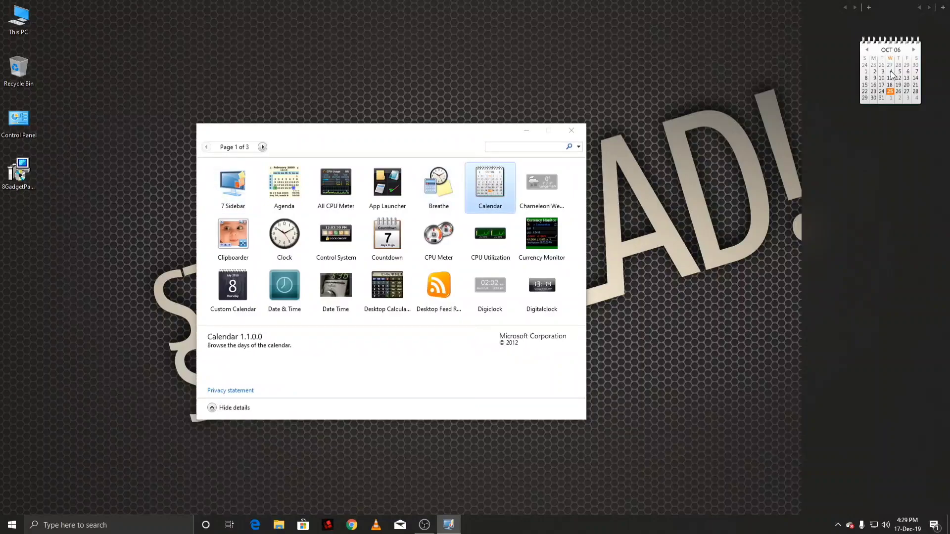
{"action": "double_click", "coordinate": [530, 191]}
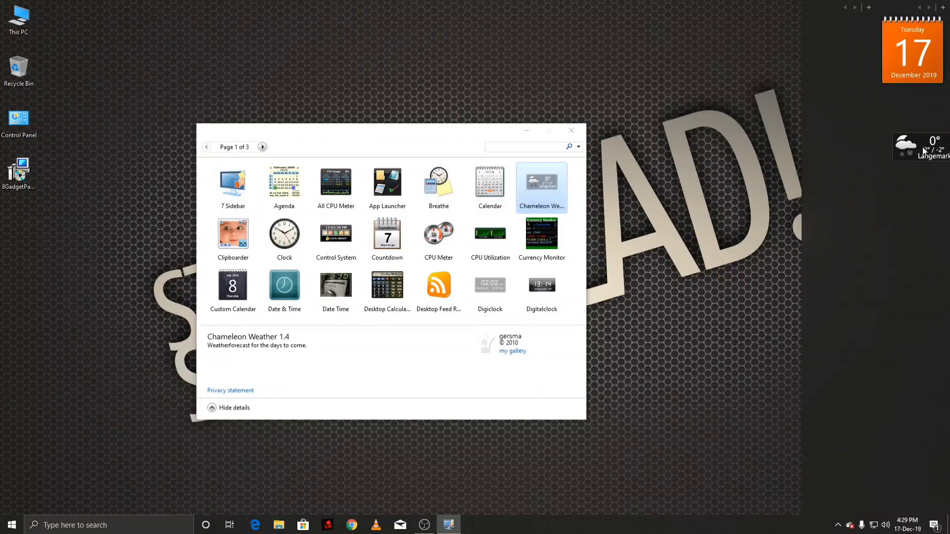
{"action": "left_click_drag", "start_coordinate": [530, 226], "coordinate": [879, 188]}
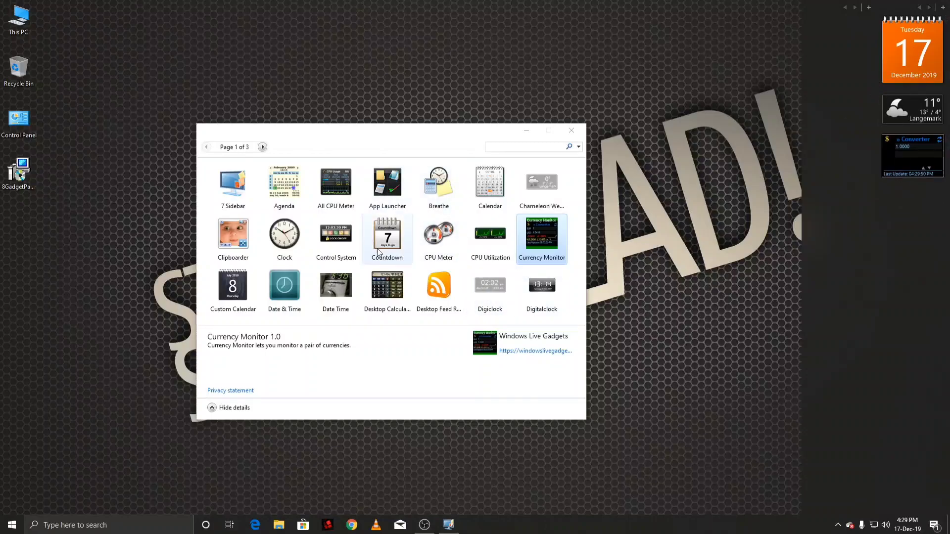
{"action": "mouse_move", "coordinate": [387, 290]}
{"action": "left_mouse_down"}
{"action": "mouse_move", "coordinate": [478, 266]}
{"action": "mouse_move", "coordinate": [404, 69]}
{"action": "mouse_move", "coordinate": [663, 46]}
{"action": "left_mouse_up"}
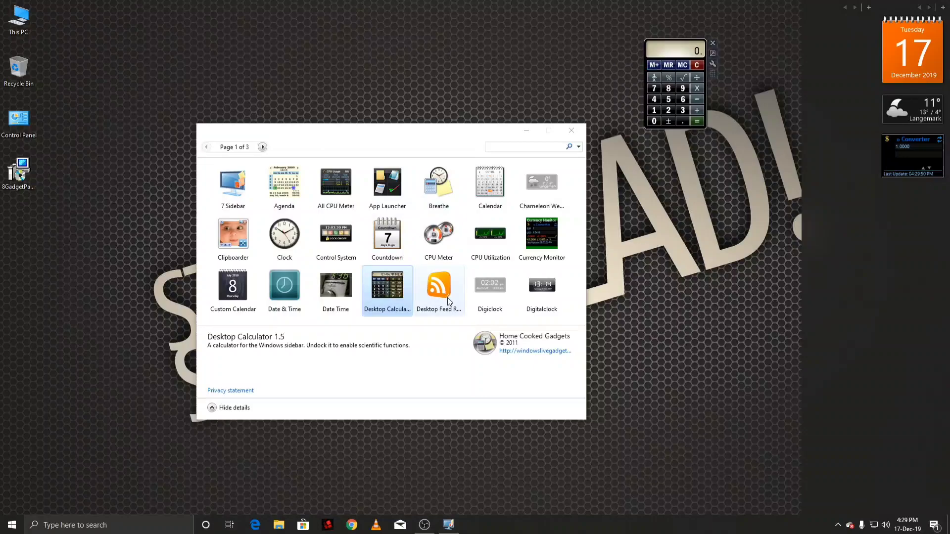
{"action": "left_click_drag", "start_coordinate": [540, 236], "coordinate": [479, 105]}
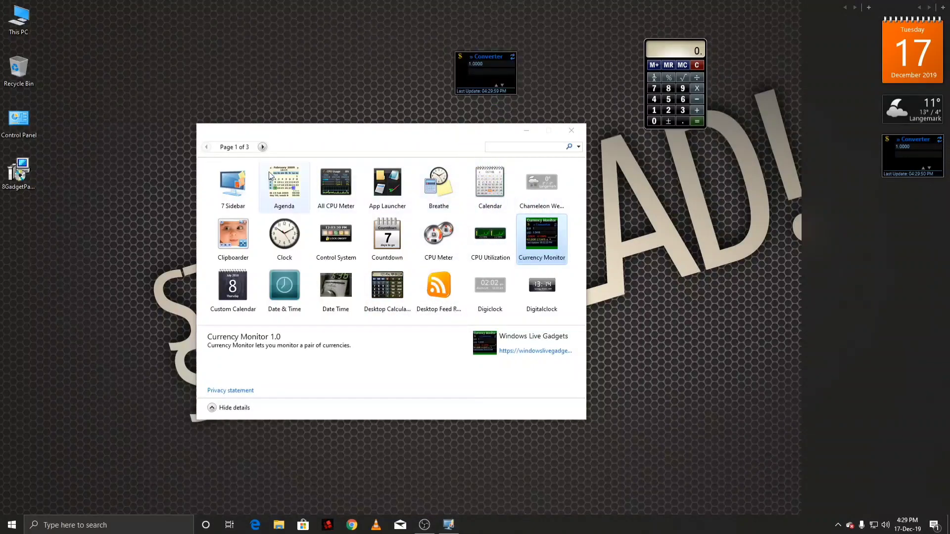
{"action": "left_click", "coordinate": [262, 147]}
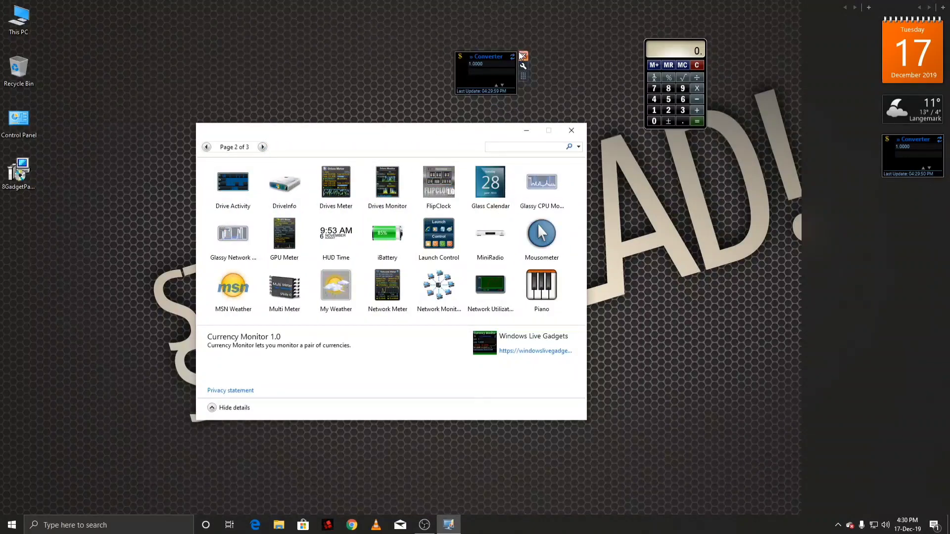
- Remove the extra currency converter and calculator, then enable transparency in 7 Sidebar Options under View
{"action": "left_click", "coordinate": [522, 56]}
{"action": "left_click", "coordinate": [713, 43]}
{"action": "right_click", "coordinate": [837, 73]}
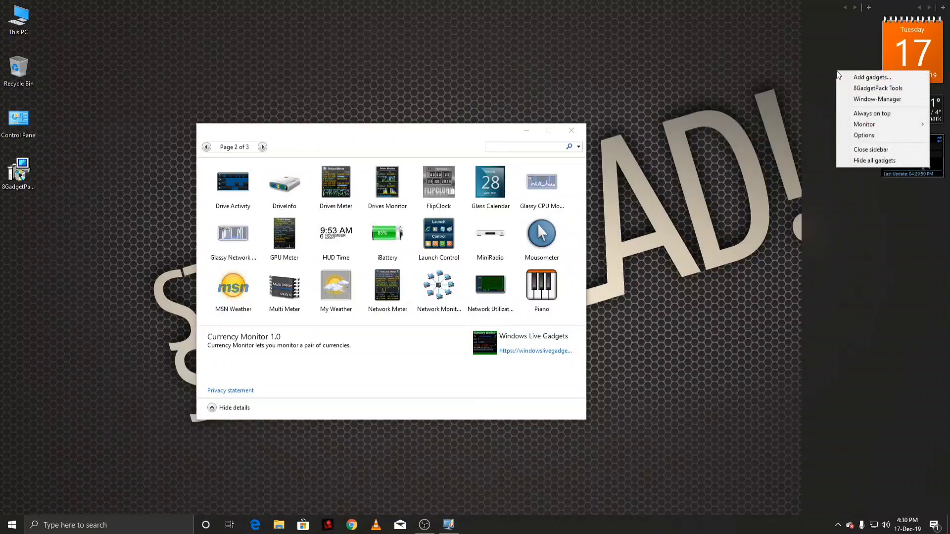
{"action": "left_click", "coordinate": [855, 136]}
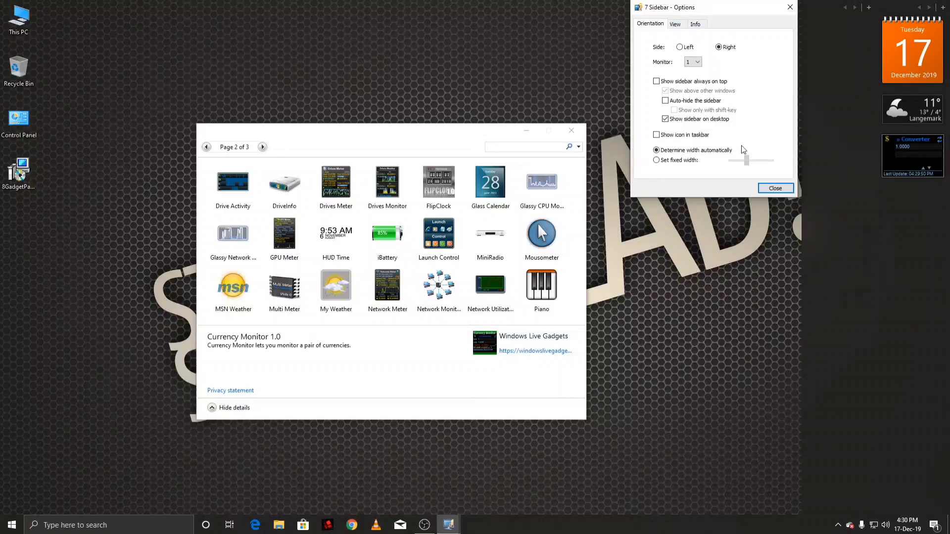
{"action": "left_click", "coordinate": [681, 29]}
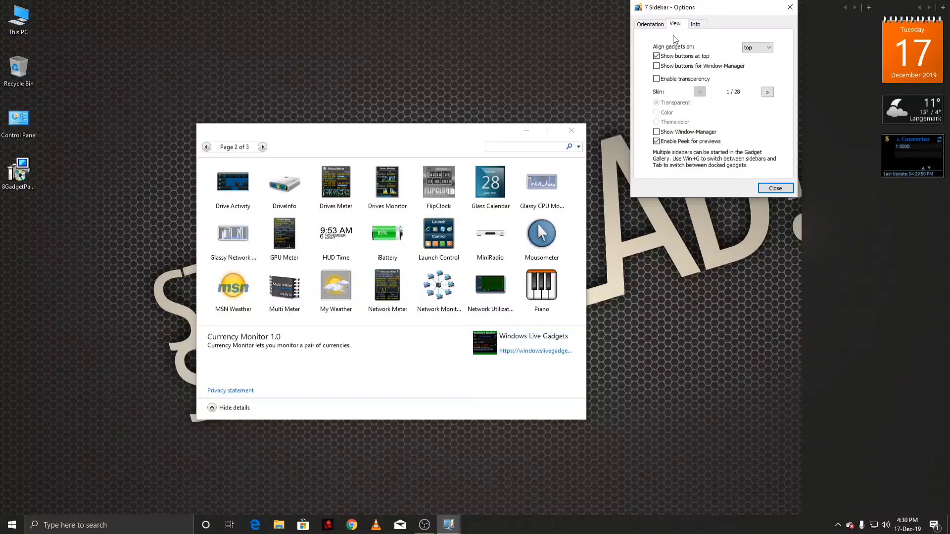
{"action": "left_click", "coordinate": [656, 79]}
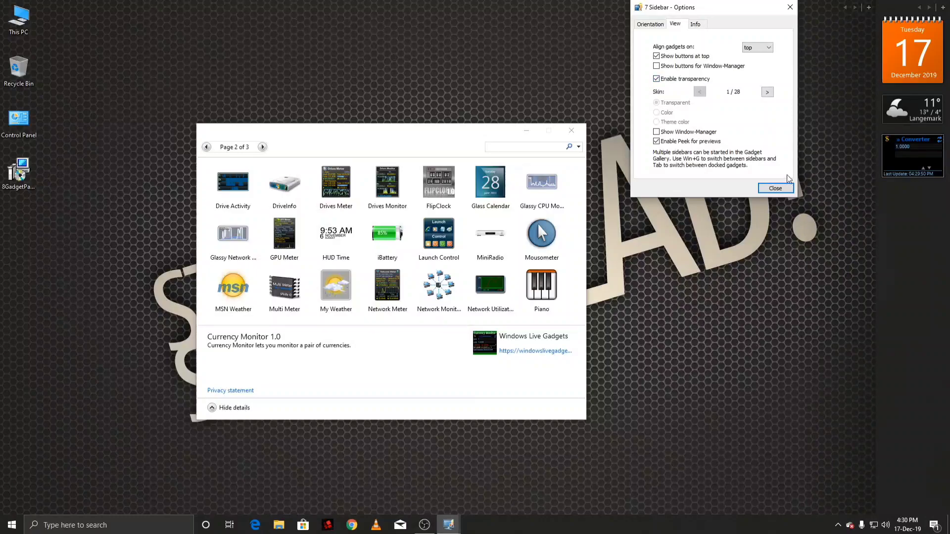
{"action": "left_click", "coordinate": [775, 188]}
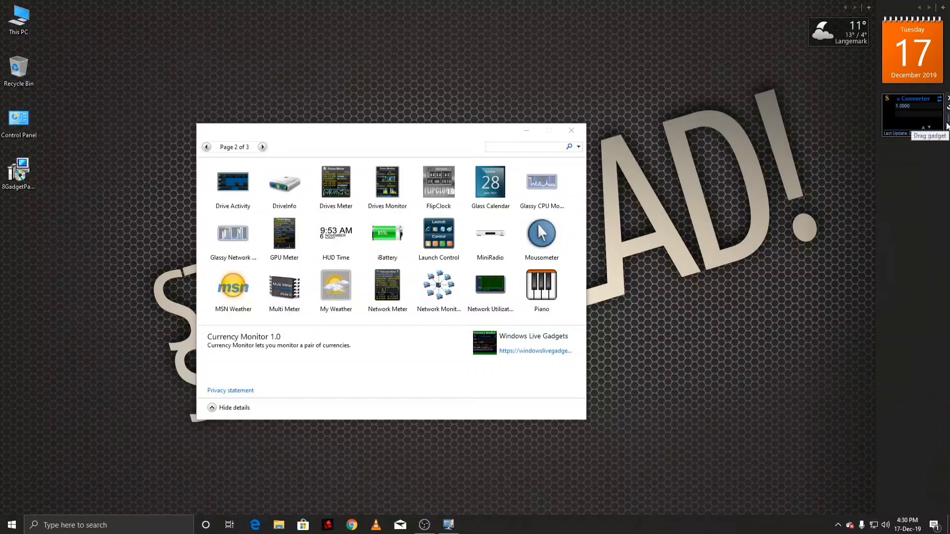
- Close the sidebar and remove the currency and weather gadgets left on the desktop
{"action": "right_click", "coordinate": [897, 11]}
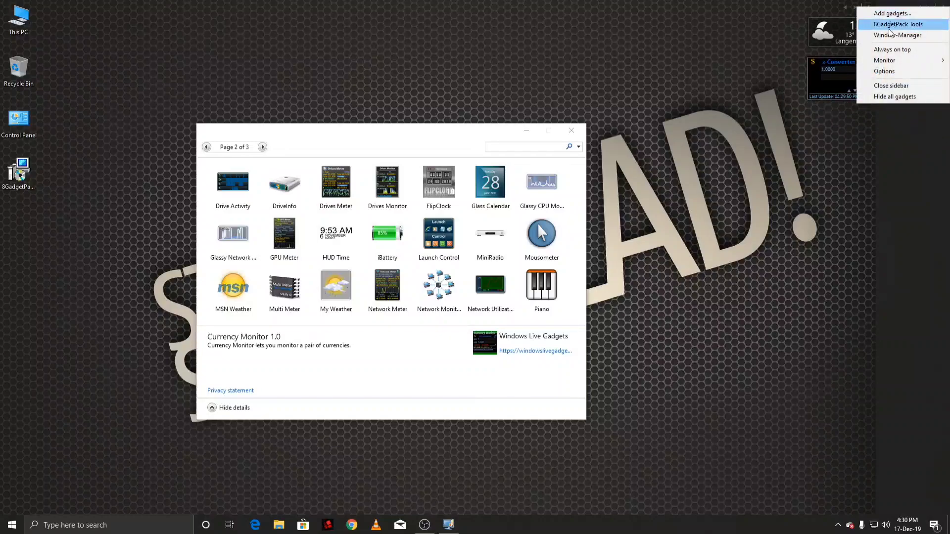
{"action": "left_click", "coordinate": [891, 89]}
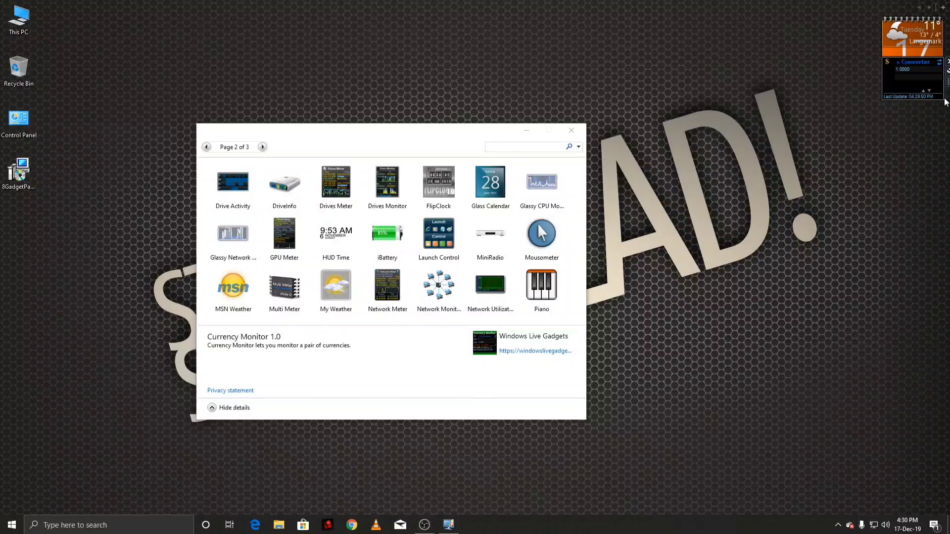
{"action": "left_click_drag", "start_coordinate": [947, 85], "coordinate": [813, 98]}
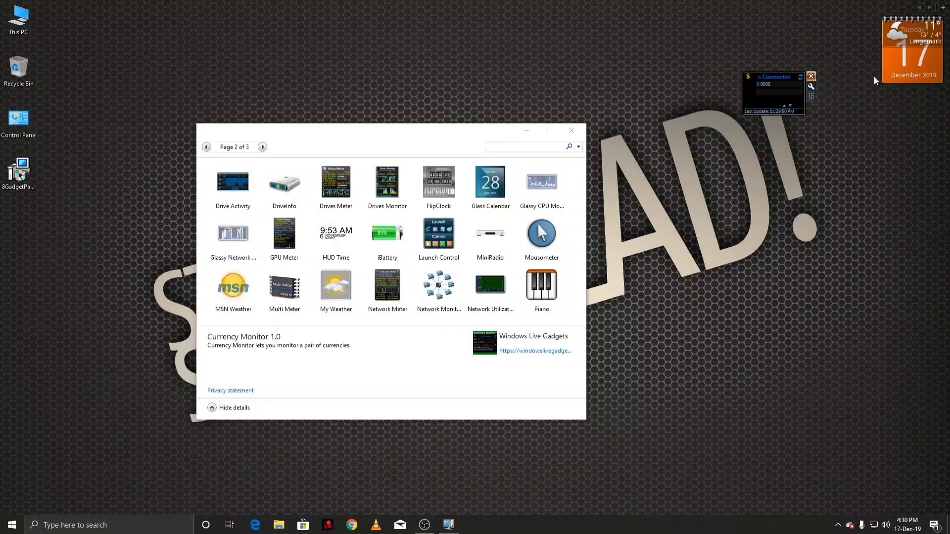
{"action": "left_click", "coordinate": [814, 76]}
{"action": "left_click", "coordinate": [877, 73]}
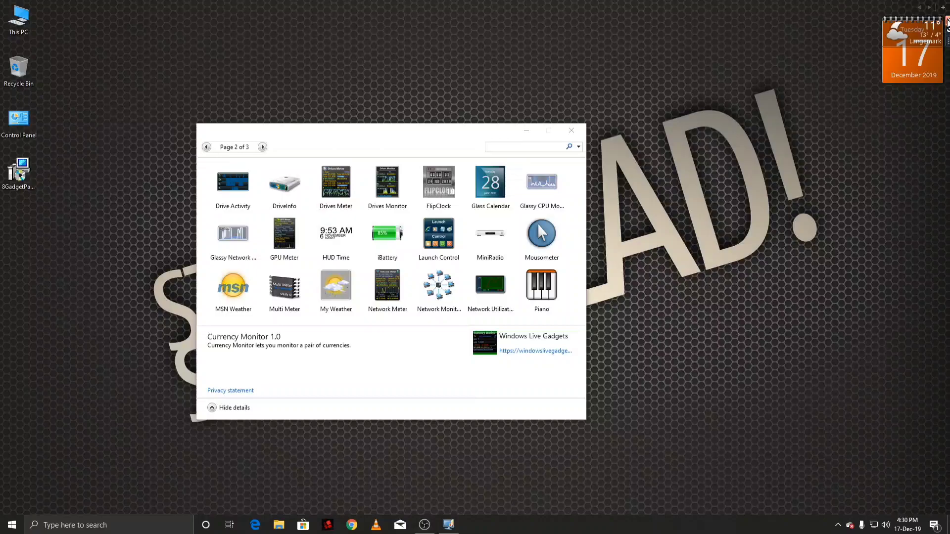
{"action": "left_click", "coordinate": [947, 22]}
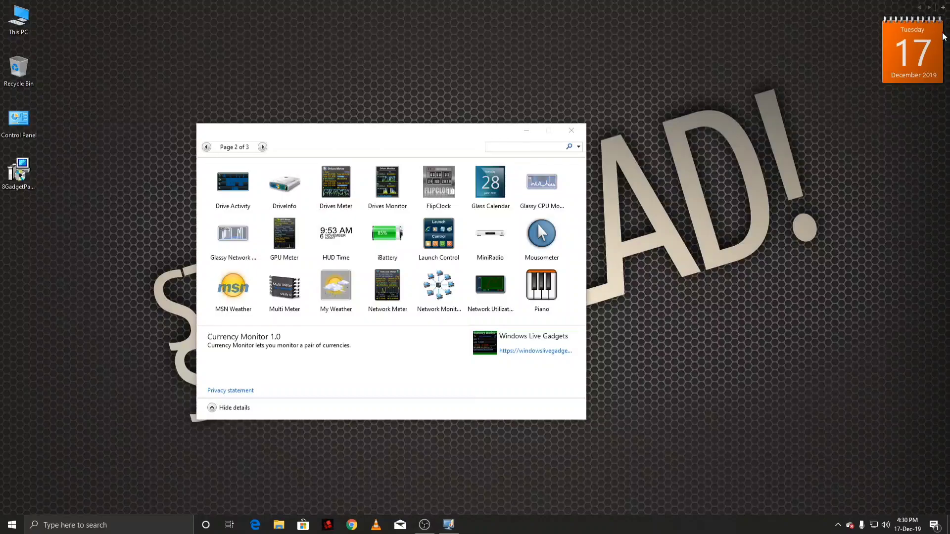
- Place a Drive Activity gadget at the top-right, remove the calendar, and keep gadgets always on top
{"action": "left_click", "coordinate": [264, 148]}
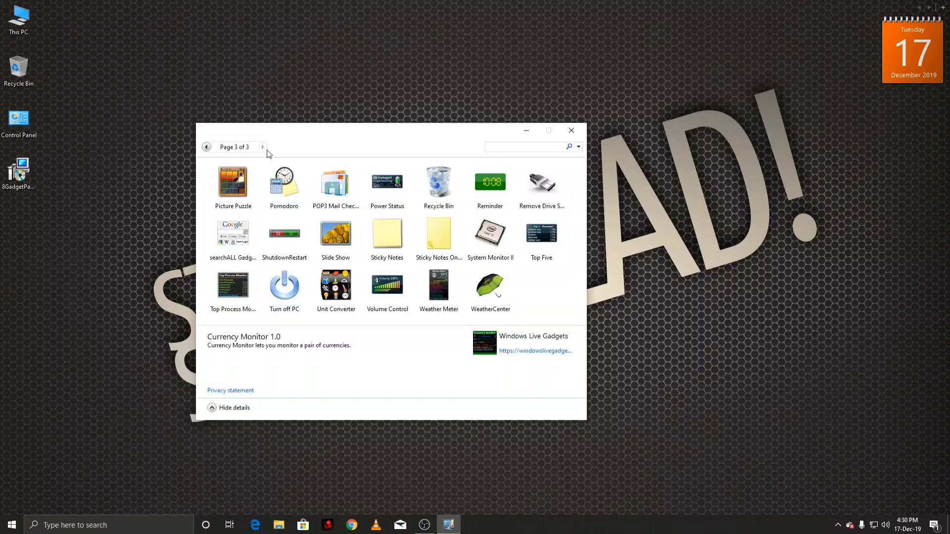
{"action": "left_click", "coordinate": [205, 148]}
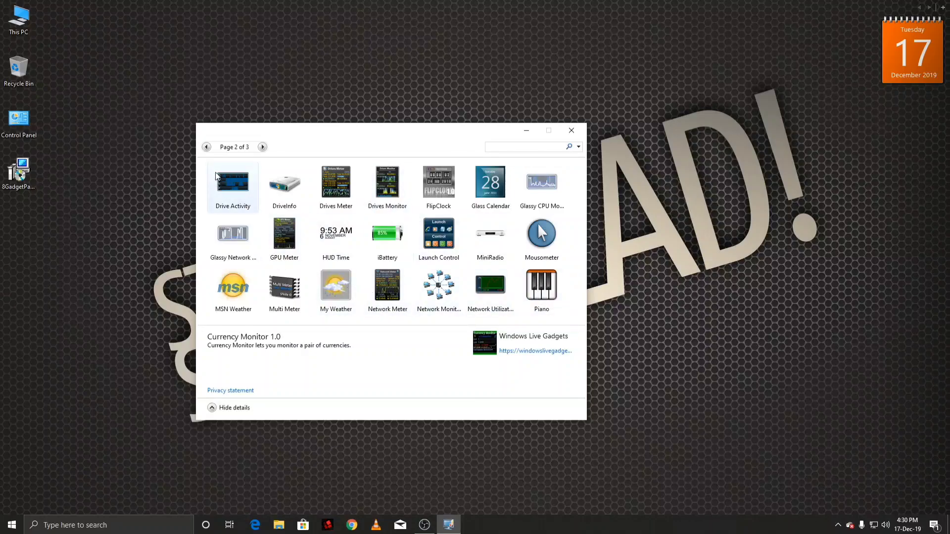
{"action": "left_click_drag", "start_coordinate": [232, 197], "coordinate": [380, 86]}
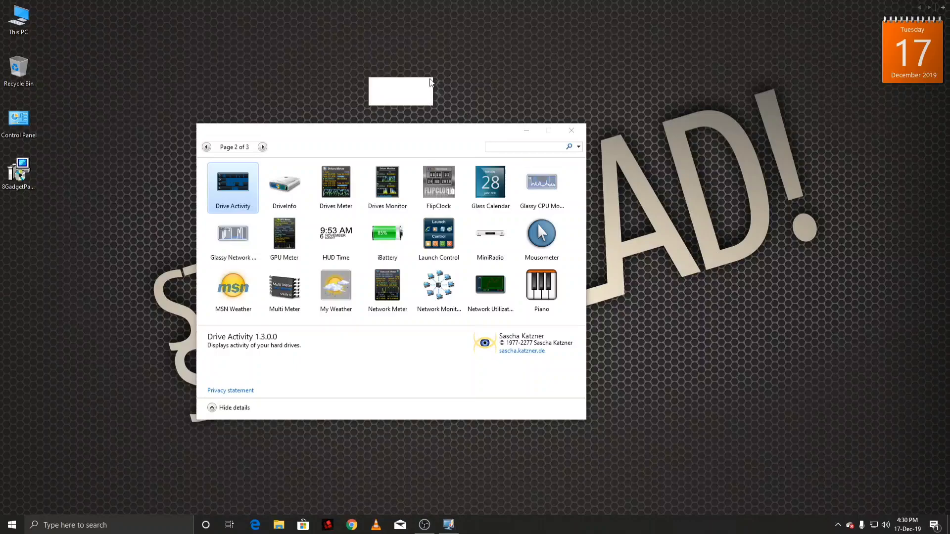
{"action": "left_click_drag", "start_coordinate": [438, 95], "coordinate": [948, 33]}
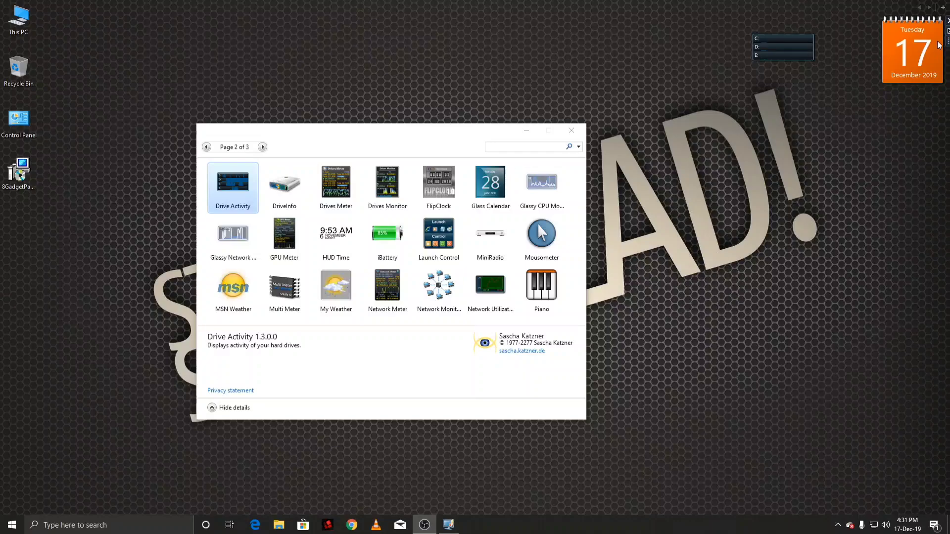
{"action": "left_click", "coordinate": [948, 21]}
{"action": "mouse_move", "coordinate": [784, 47]}
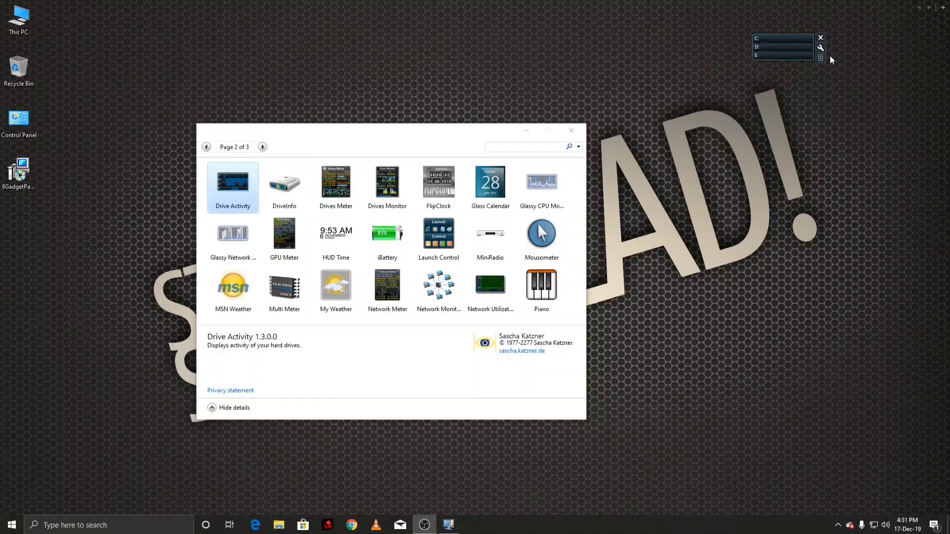
{"action": "left_click_drag", "start_coordinate": [819, 63], "coordinate": [819, 73]}
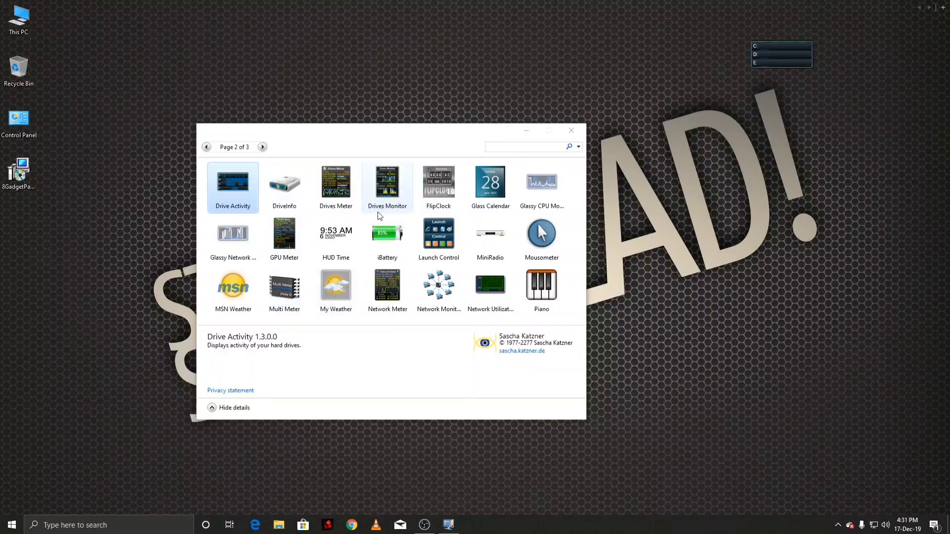
{"action": "right_click", "coordinate": [928, 89]}
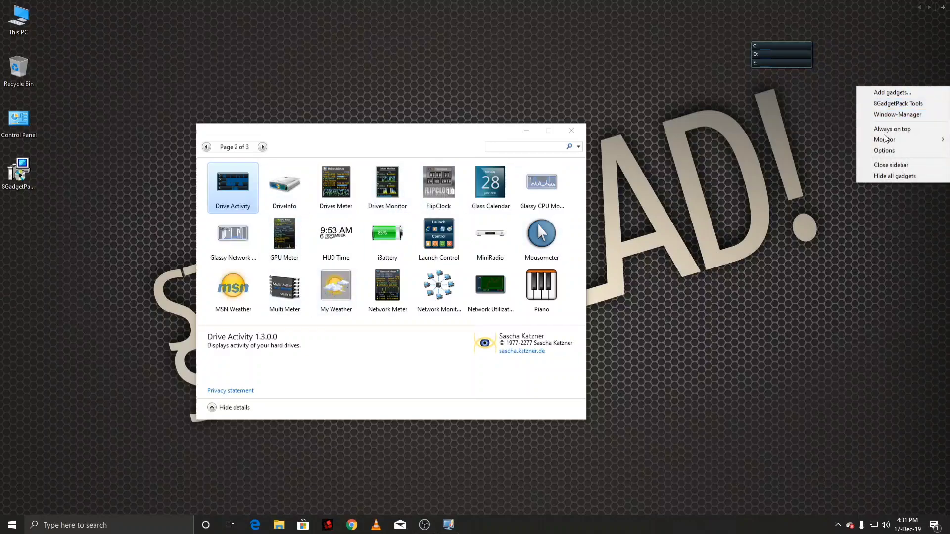
{"action": "left_click", "coordinate": [899, 128]}
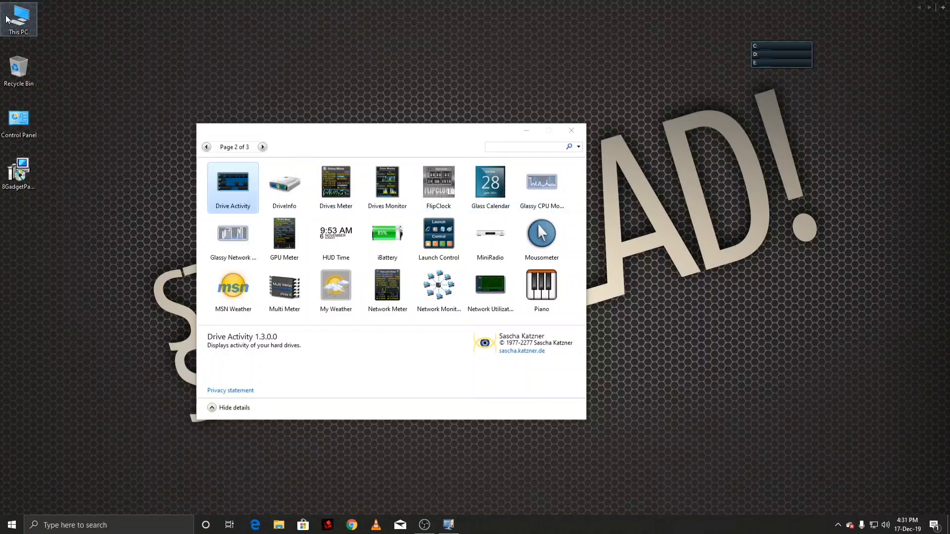
{"action": "double_click", "coordinate": [21, 22]}
{"action": "left_click_drag", "start_coordinate": [497, 75], "coordinate": [313, 1]}
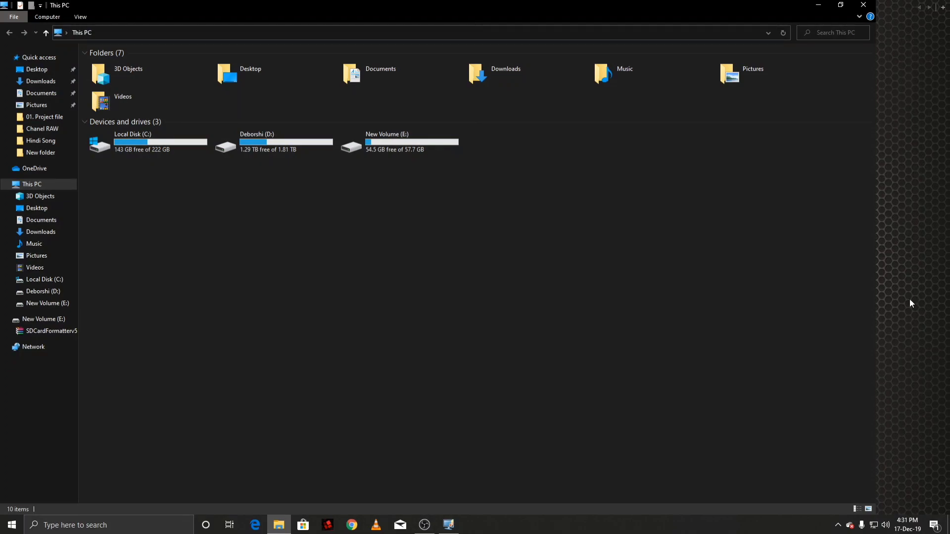
{"action": "right_click", "coordinate": [904, 93]}
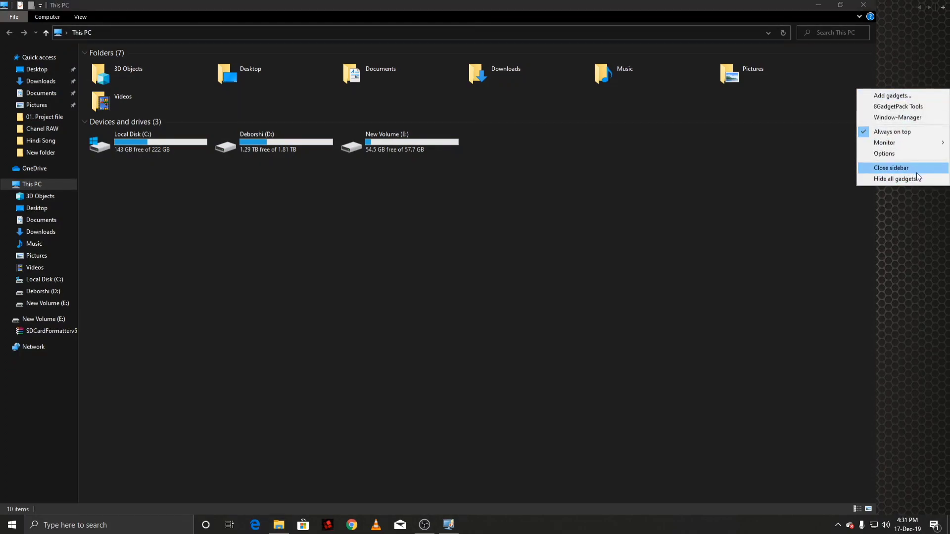
{"action": "left_click", "coordinate": [907, 132]}
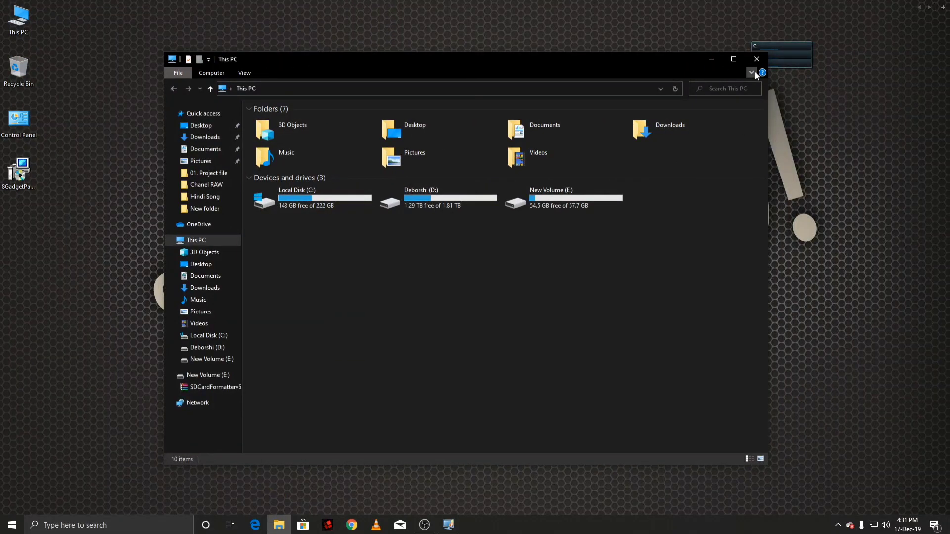
{"action": "left_click", "coordinate": [758, 61]}
{"action": "mouse_move", "coordinate": [783, 53]}
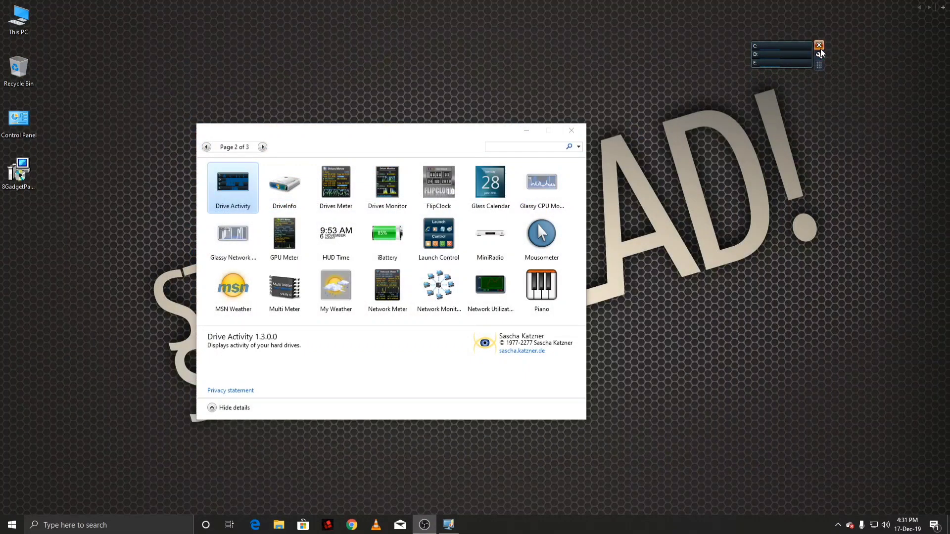
- Replace the Drive Activity gadget with a GPU Meter in the top-right corner
{"action": "left_click", "coordinate": [819, 46]}
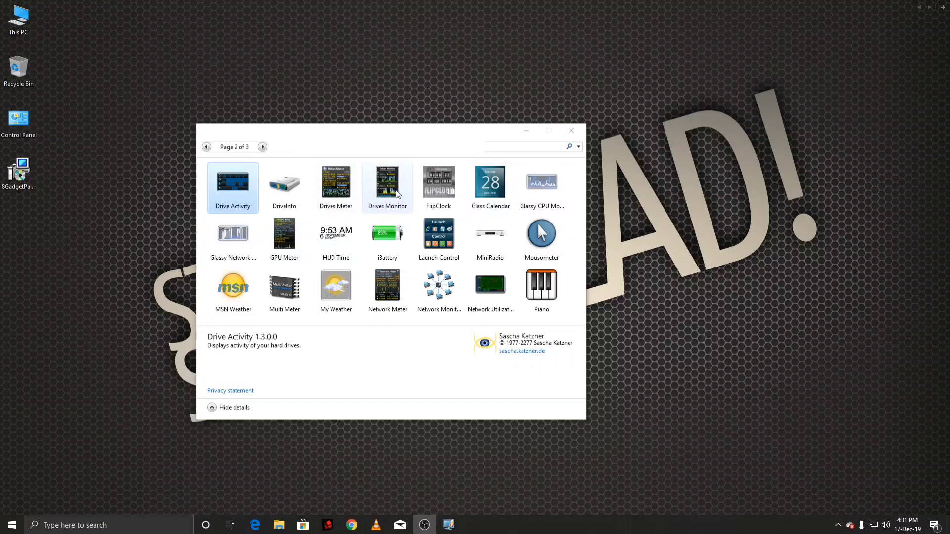
{"action": "left_click_drag", "start_coordinate": [285, 236], "coordinate": [72, 269]}
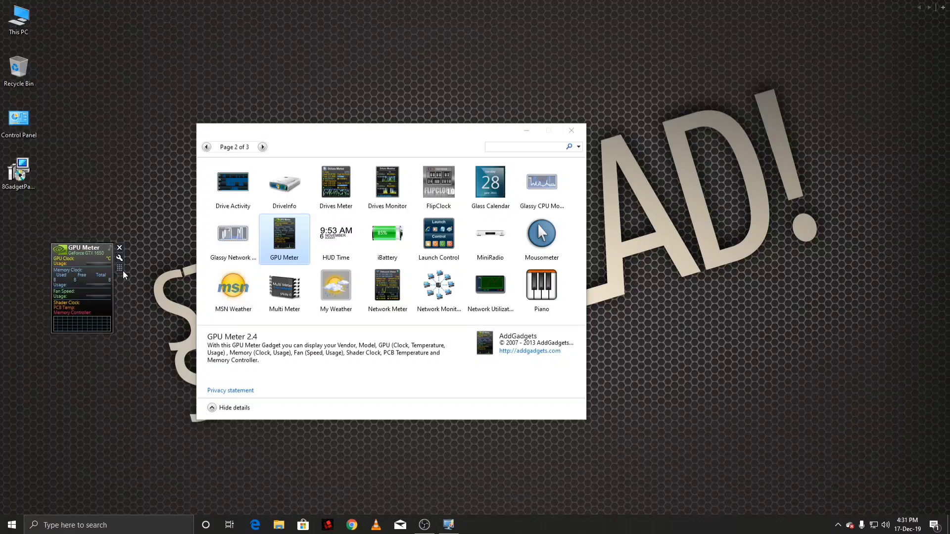
{"action": "left_click_drag", "start_coordinate": [96, 304], "coordinate": [928, 77]}
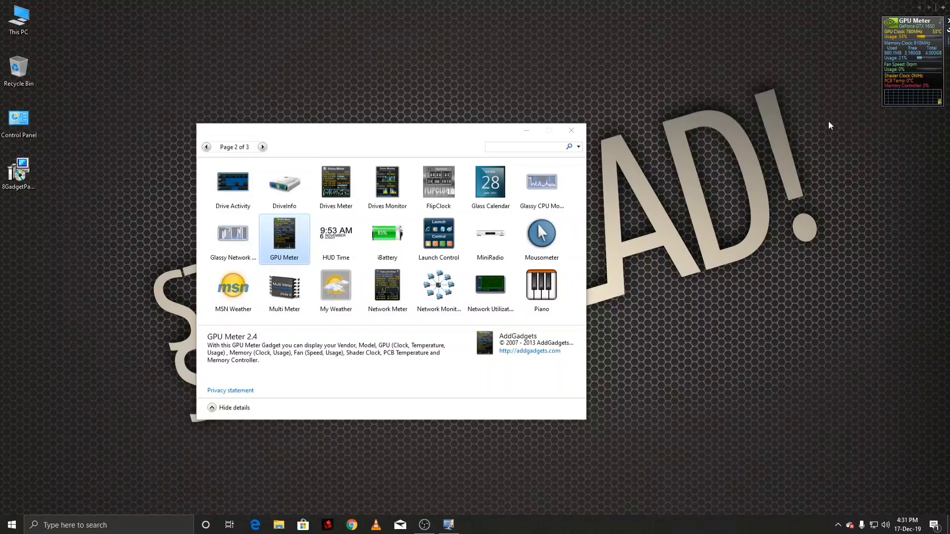
- Add Network Monitor II below GPU Meter and return the gallery to page 1
{"action": "left_click", "coordinate": [263, 148]}
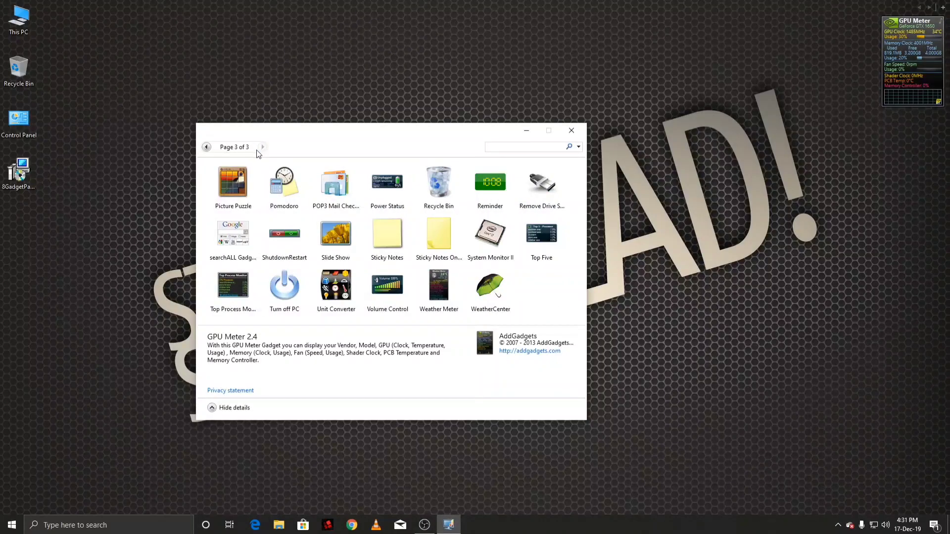
{"action": "left_click", "coordinate": [207, 147]}
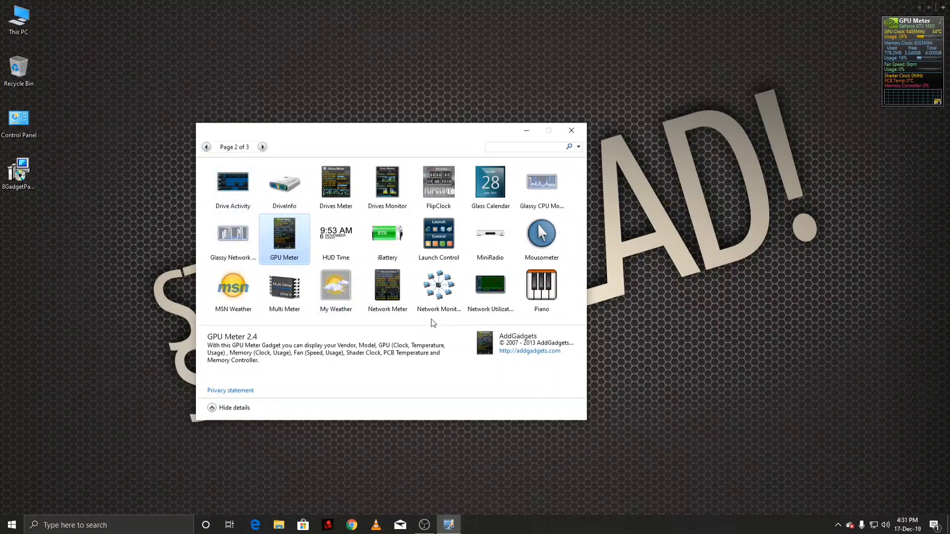
{"action": "mouse_move", "coordinate": [439, 288]}
{"action": "left_mouse_down"}
{"action": "mouse_move", "coordinate": [410, 297]}
{"action": "mouse_move", "coordinate": [184, 294]}
{"action": "left_mouse_up"}
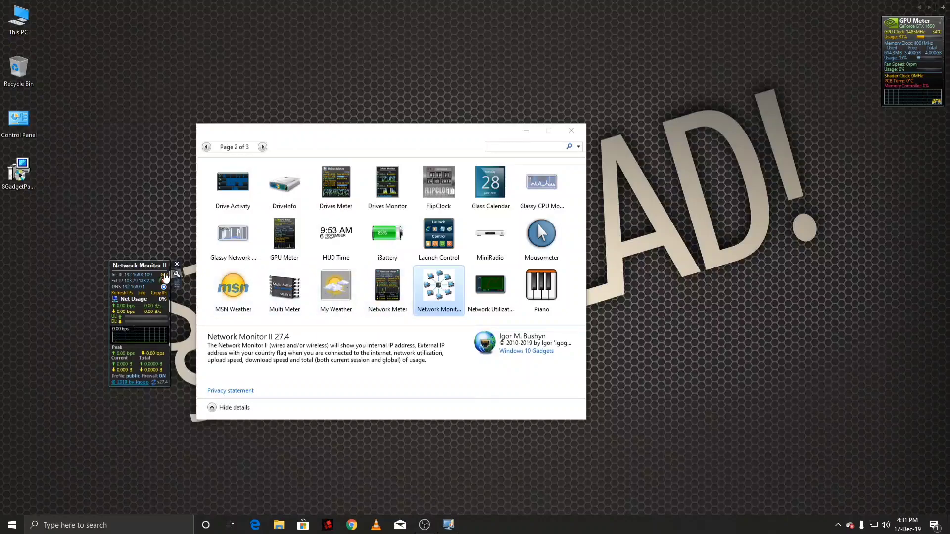
{"action": "left_click_drag", "start_coordinate": [177, 285], "coordinate": [930, 149]}
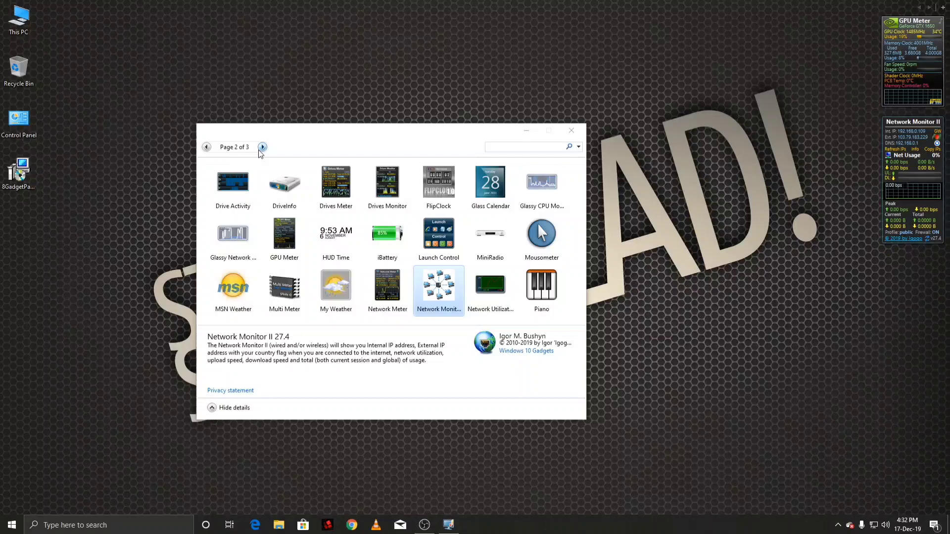
{"action": "left_click", "coordinate": [213, 149]}
{"action": "left_click", "coordinate": [207, 147]}
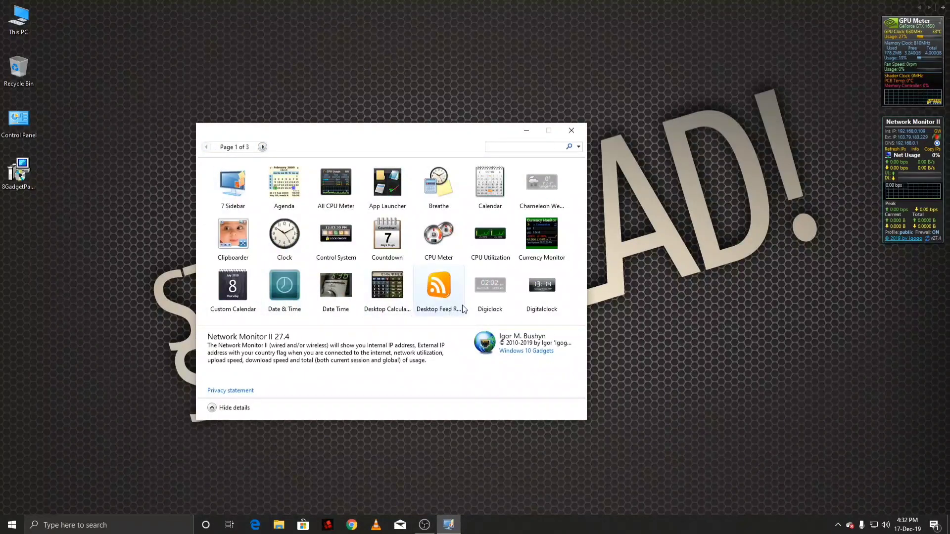
- Add an All CPU Meter gadget to the right-edge stack and browse the gallery pages
{"action": "mouse_move", "coordinate": [336, 186]}
{"action": "left_mouse_down"}
{"action": "mouse_move", "coordinate": [137, 231]}
{"action": "mouse_move", "coordinate": [899, 93]}
{"action": "left_mouse_up"}
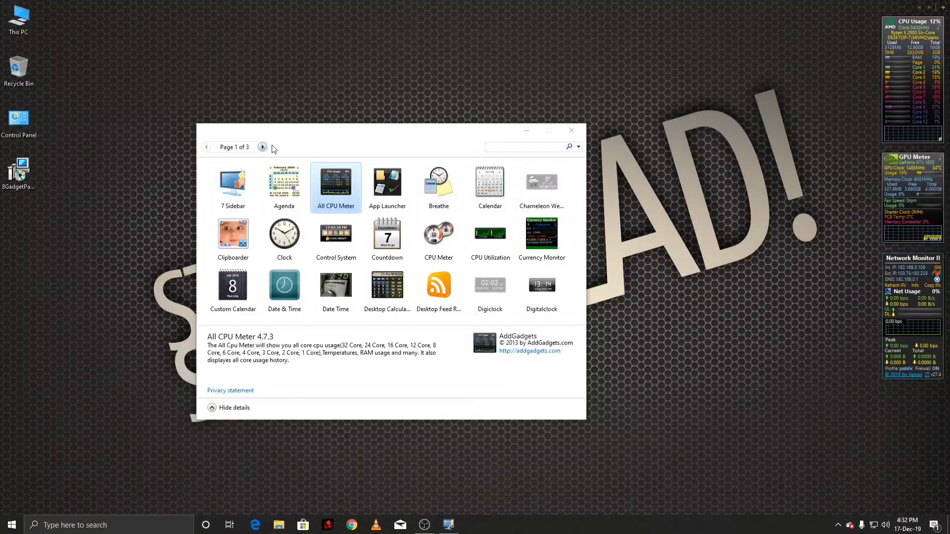
{"action": "left_click", "coordinate": [263, 146]}
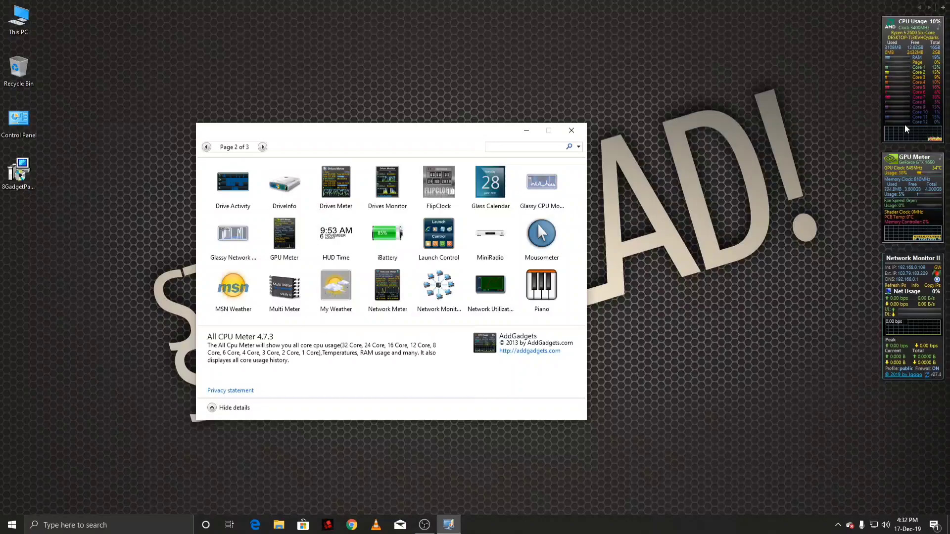
{"action": "left_click", "coordinate": [262, 147]}
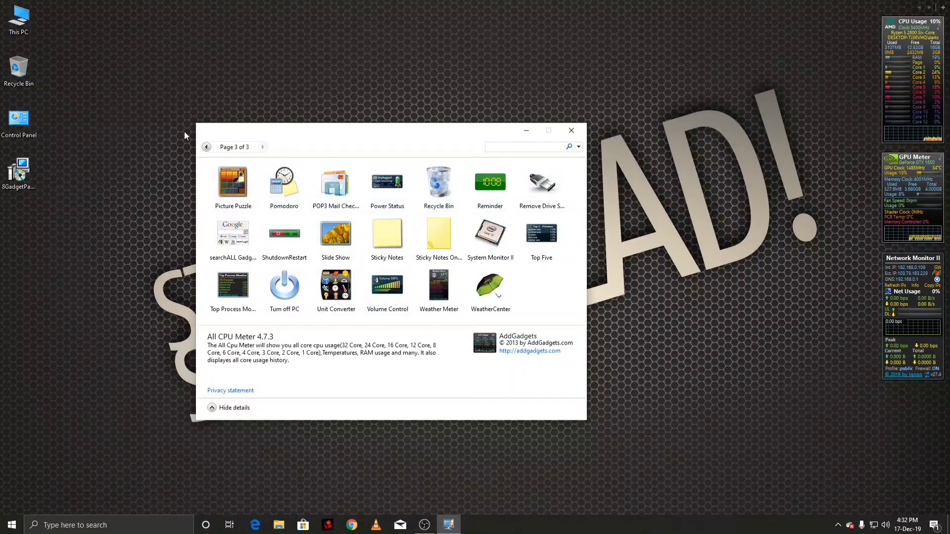
{"action": "left_click", "coordinate": [207, 147]}
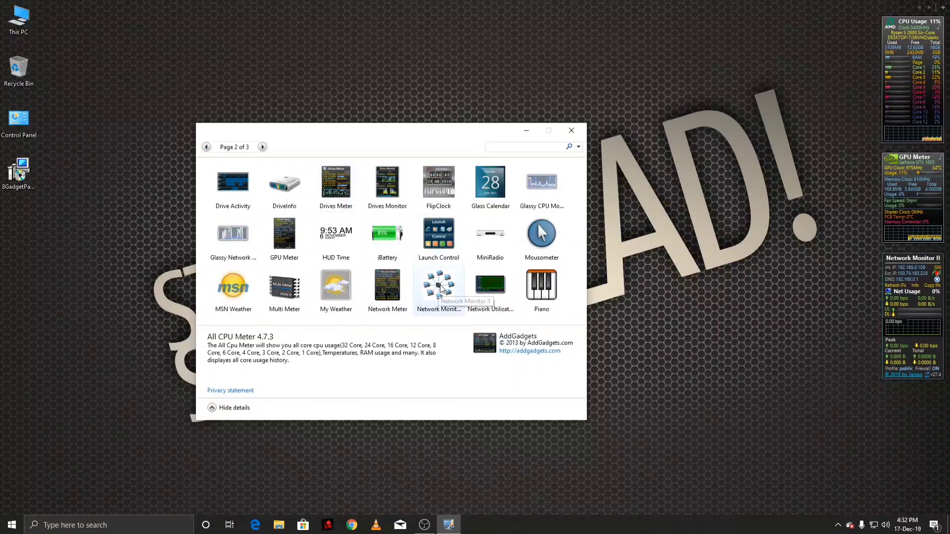
- Place Multi Meter at the top of the right-edge stack and return the gallery to page 1
{"action": "left_click_drag", "start_coordinate": [284, 290], "coordinate": [638, 121]}
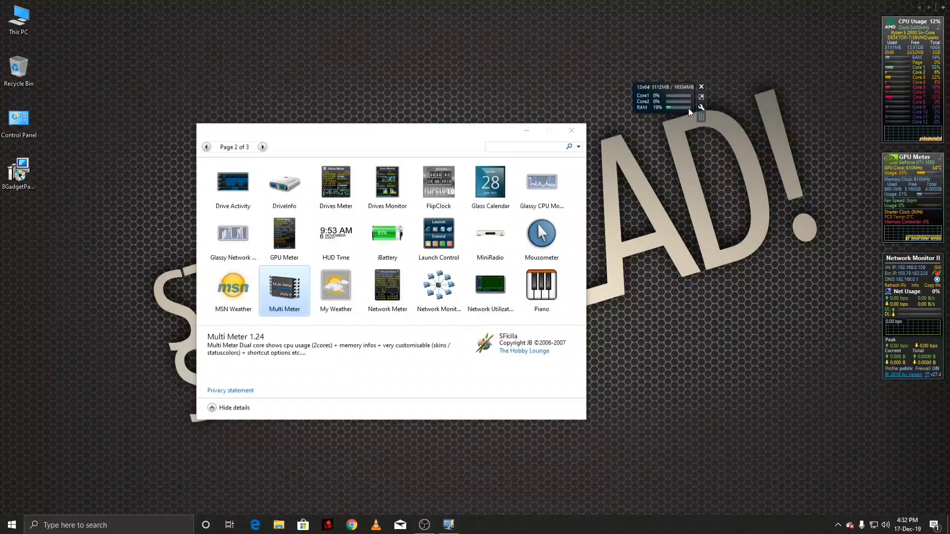
{"action": "left_click_drag", "start_coordinate": [704, 116], "coordinate": [902, 79]}
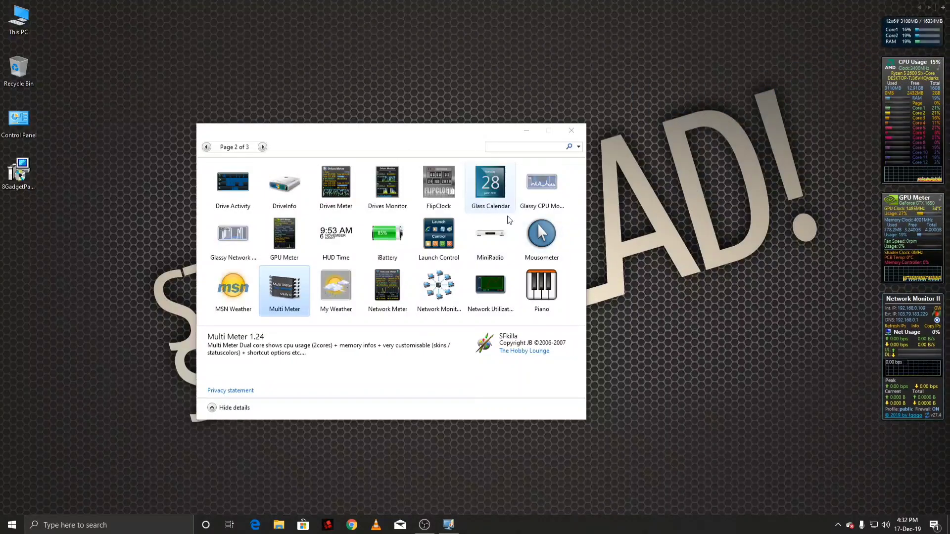
{"action": "left_click", "coordinate": [206, 147]}
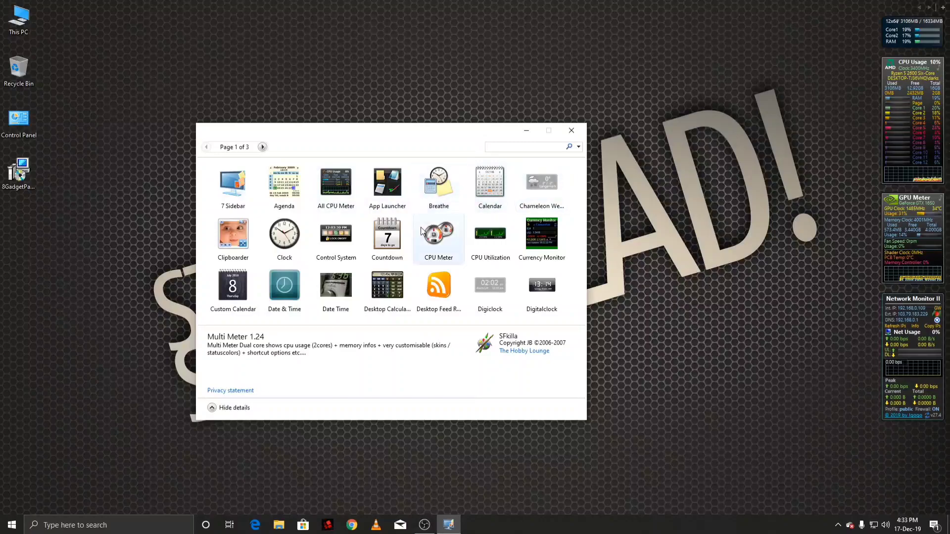
- Put the CPU Meter gauges and the HUD Time clock on the desktop
{"action": "left_click_drag", "start_coordinate": [438, 235], "coordinate": [691, 101]}
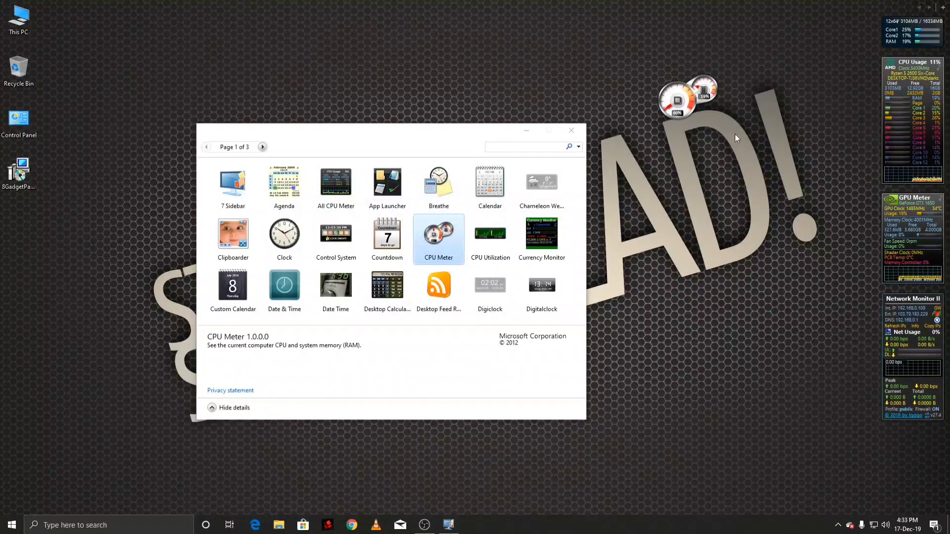
{"action": "left_click", "coordinate": [262, 147]}
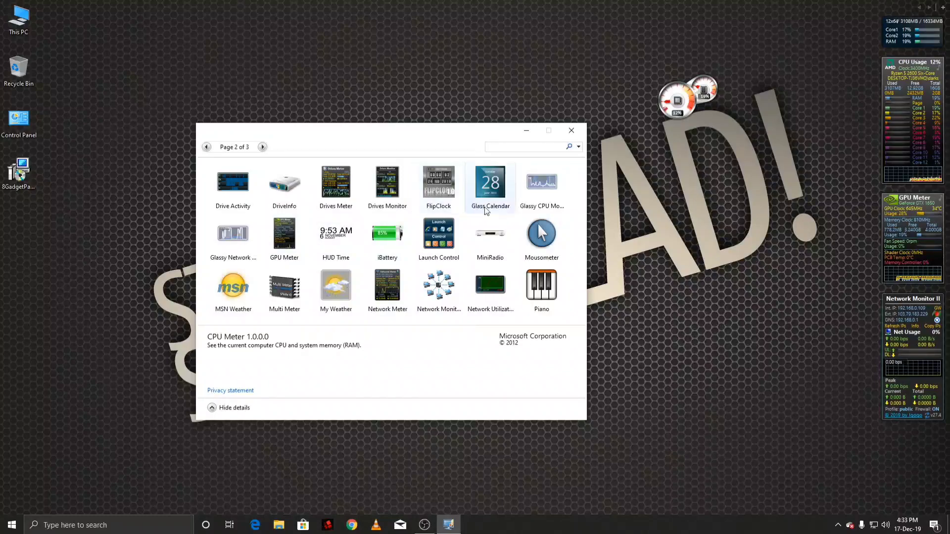
{"action": "double_click", "coordinate": [335, 238]}
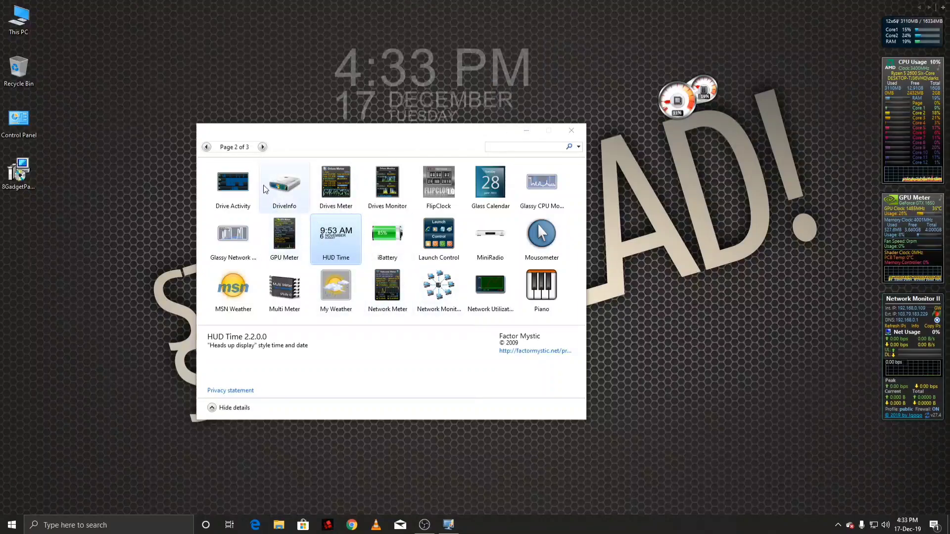
- Put the My Weather gadget for New York and System Monitor II on the desktop
{"action": "left_click_drag", "start_coordinate": [336, 289], "coordinate": [106, 288]}
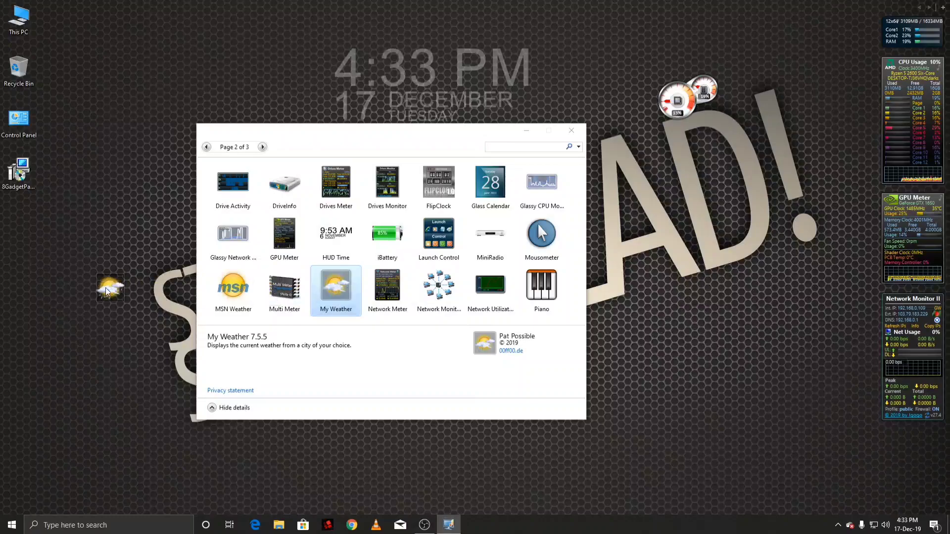
{"action": "left_click", "coordinate": [262, 147]}
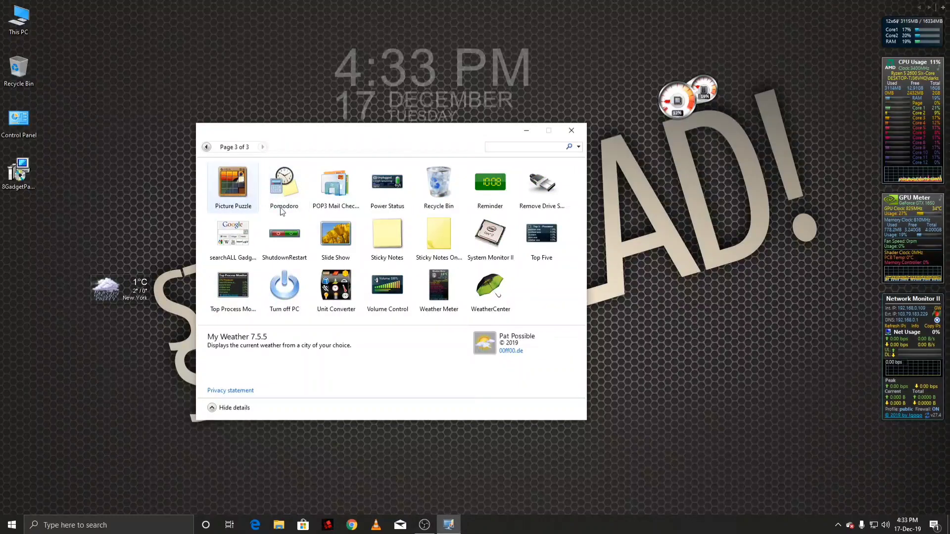
{"action": "left_click_drag", "start_coordinate": [490, 234], "coordinate": [569, 82]}
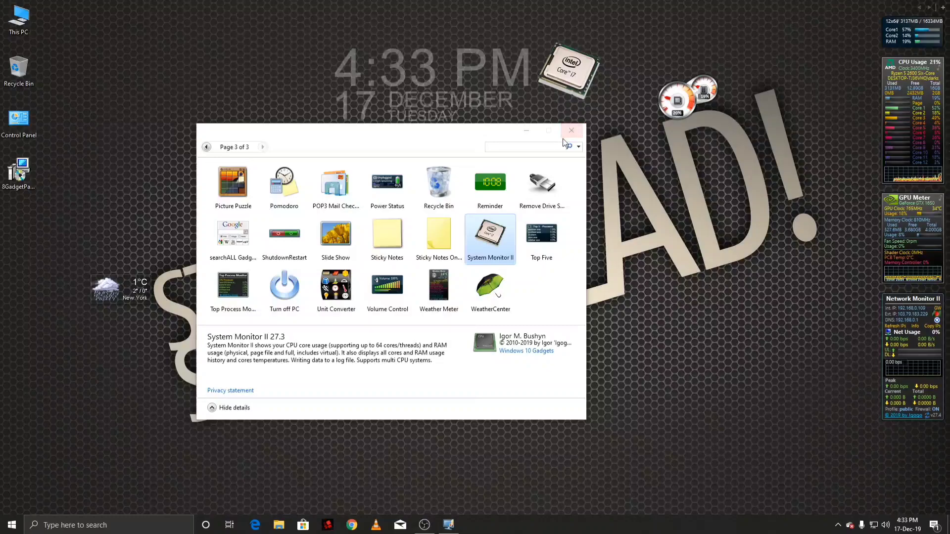
- Place the 7 Sidebar gadget from the gallery's first page onto the desktop to start a new sidebar
{"action": "left_click_drag", "start_coordinate": [612, 70], "coordinate": [731, 86]}
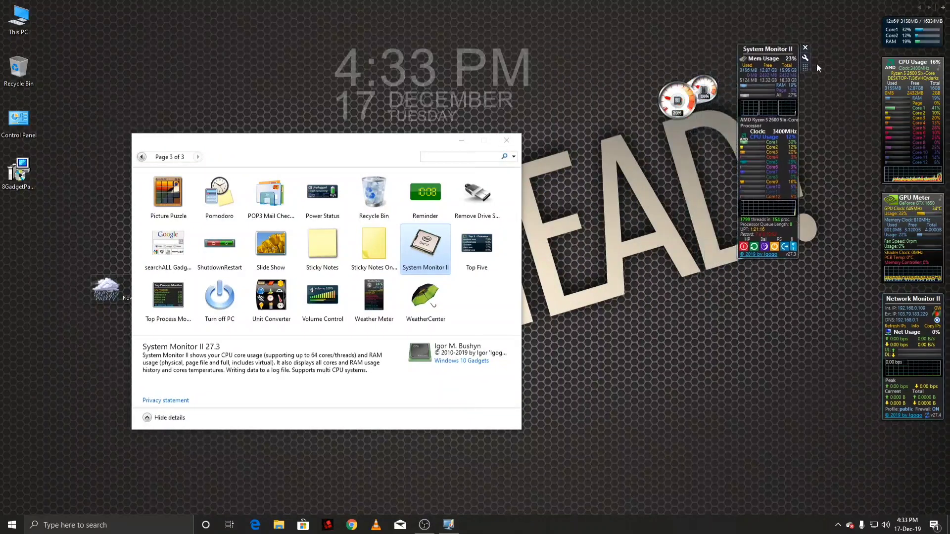
{"action": "right_click", "coordinate": [791, 54]}
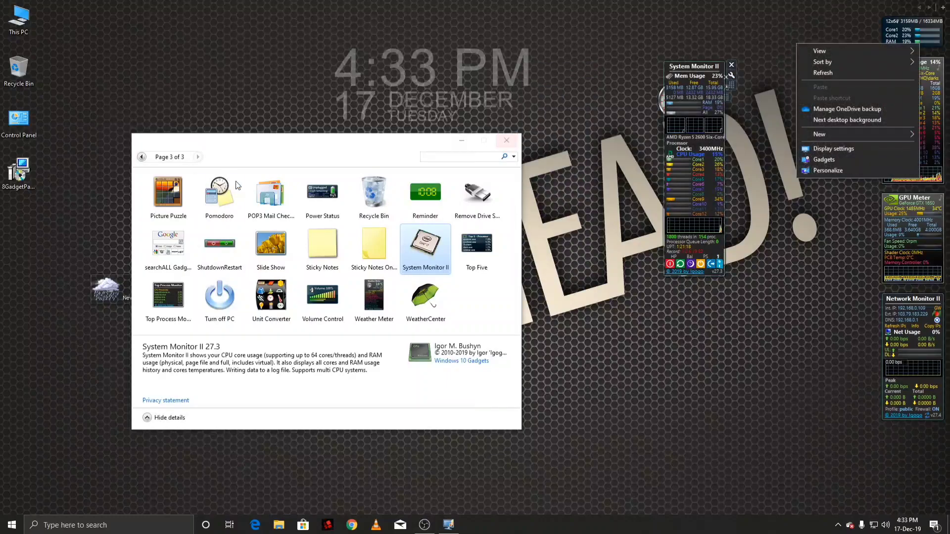
{"action": "left_click", "coordinate": [142, 156]}
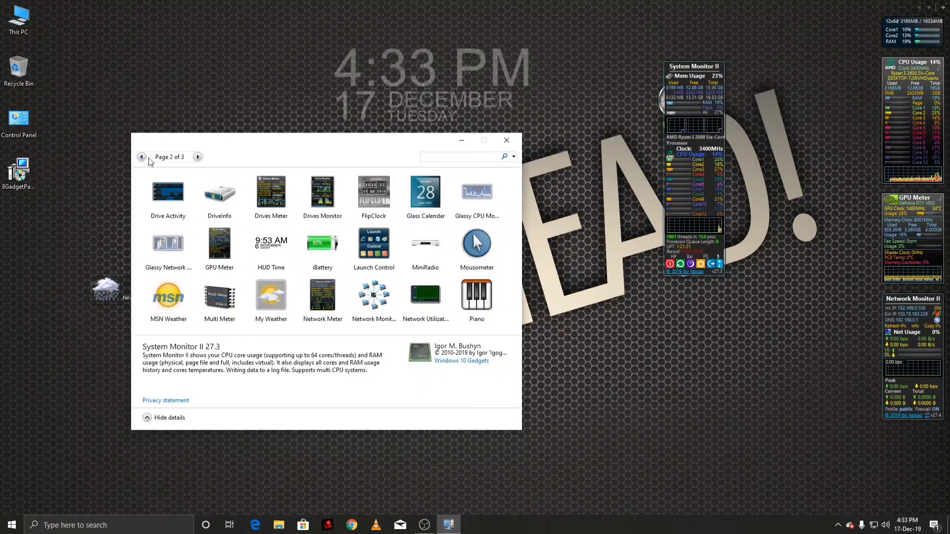
{"action": "left_click", "coordinate": [142, 156]}
{"action": "left_click_drag", "start_coordinate": [168, 195], "coordinate": [786, 230]}
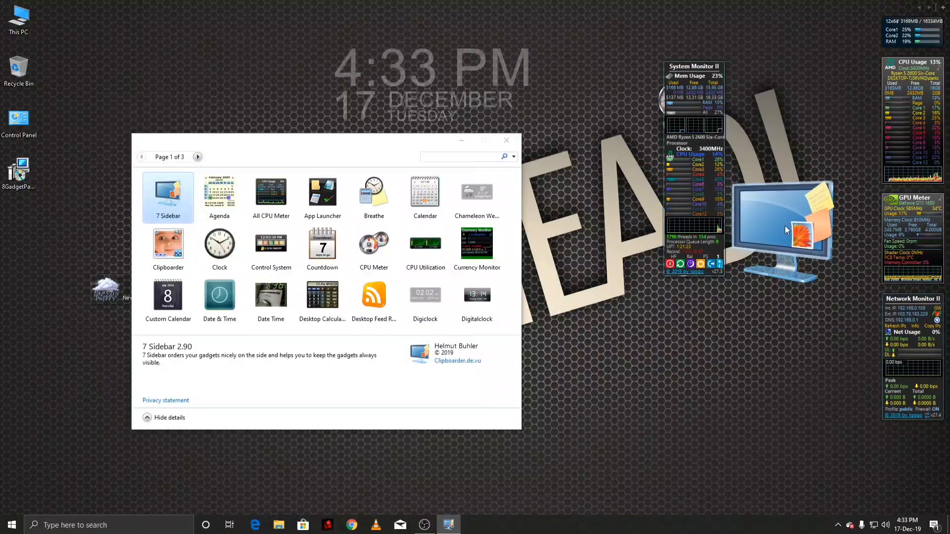
{"action": "mouse_move", "coordinate": [735, 89]}
{"action": "left_mouse_down"}
{"action": "mouse_move", "coordinate": [847, 80]}
{"action": "mouse_move", "coordinate": [876, 45]}
{"action": "left_mouse_up"}
- Dock System Monitor II, the CPU Meter gauges and the New York weather into the new sidebar
{"action": "mouse_move", "coordinate": [732, 108]}
{"action": "left_mouse_down"}
{"action": "mouse_move", "coordinate": [807, 235]}
{"action": "mouse_move", "coordinate": [883, 277]}
{"action": "left_mouse_up"}
{"action": "left_click_drag", "start_coordinate": [401, 138], "coordinate": [529, 215]}
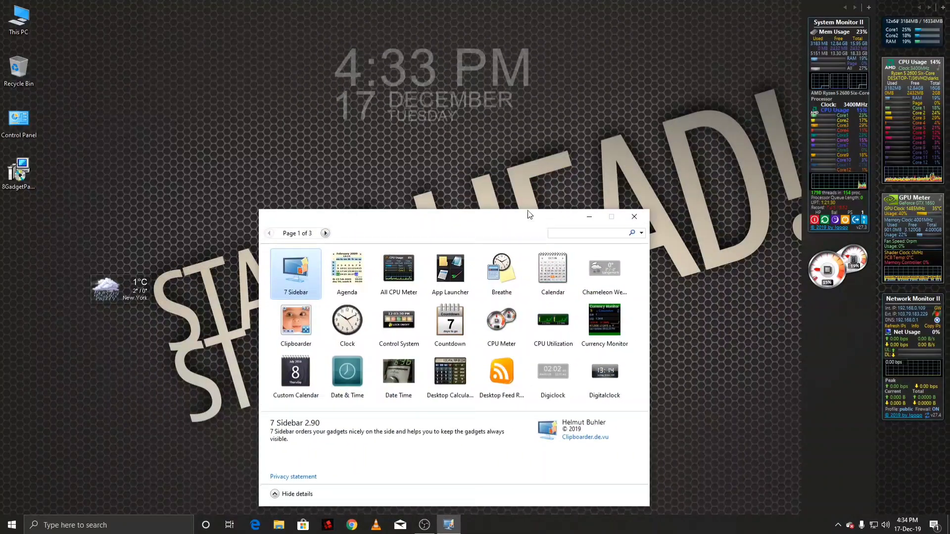
{"action": "left_click_drag", "start_coordinate": [157, 307], "coordinate": [850, 331]}
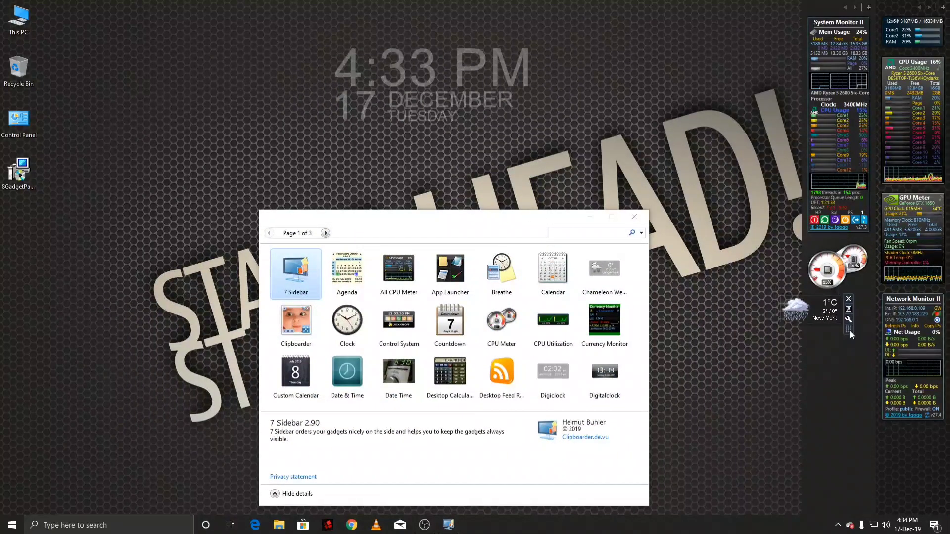
- Review the sidebar's View display settings in its Options dialog and close it
{"action": "right_click", "coordinate": [852, 397]}
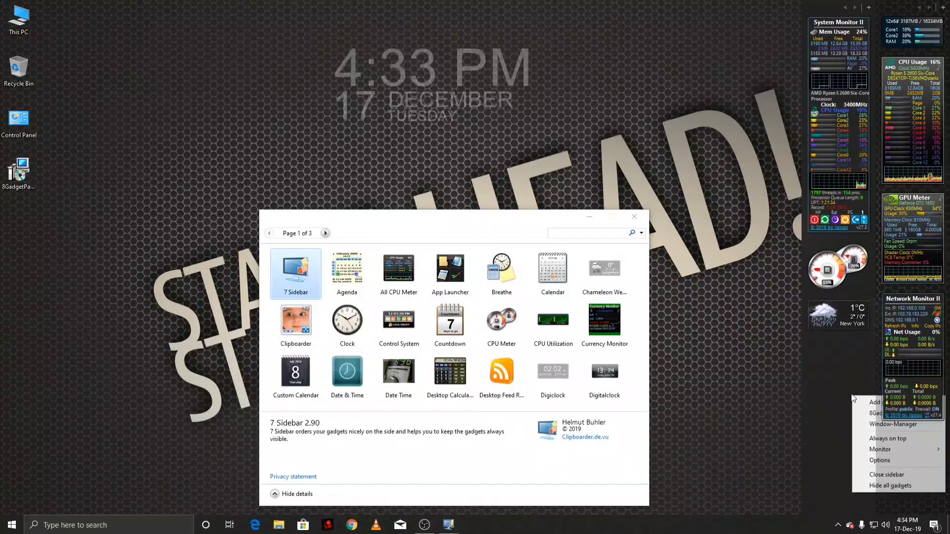
{"action": "left_click", "coordinate": [880, 460]}
{"action": "left_click", "coordinate": [672, 24]}
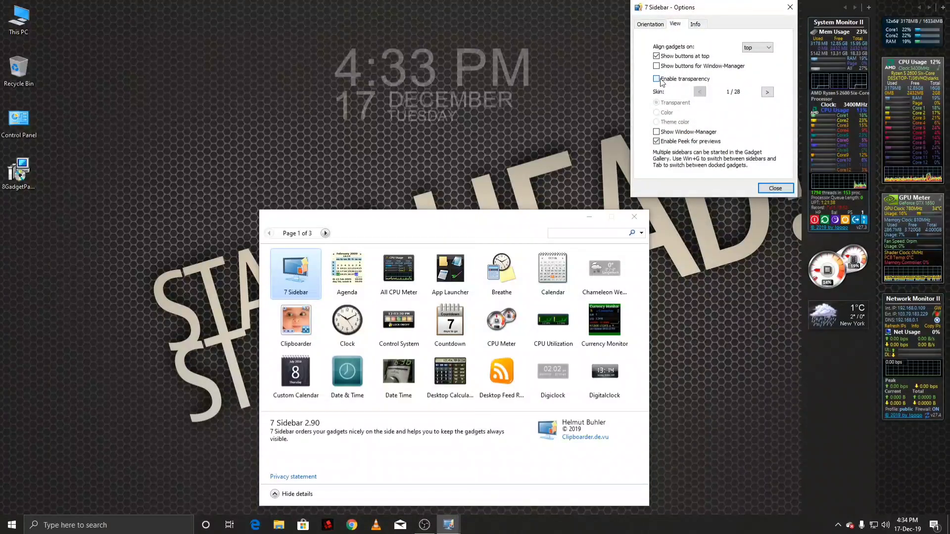
{"action": "left_click", "coordinate": [777, 188]}
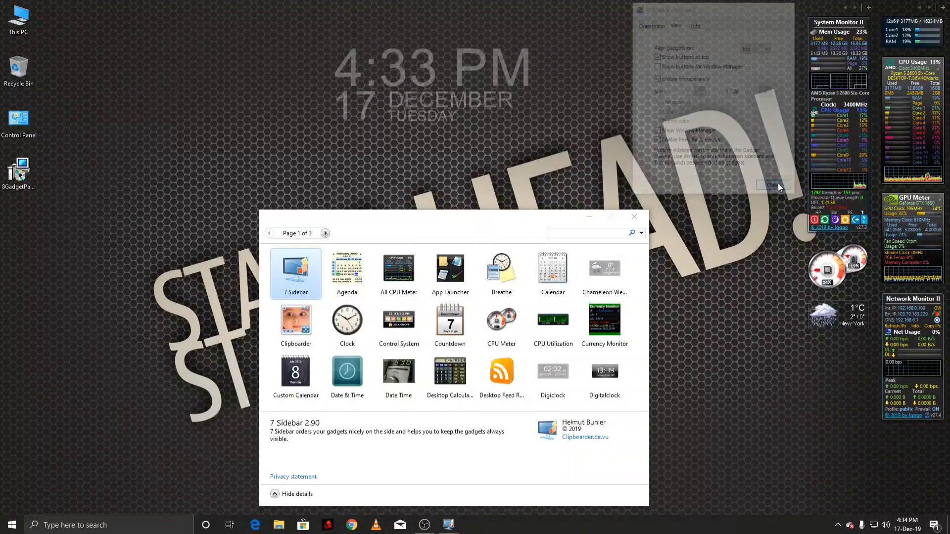
- Rearrange the sidebar gadgets into a second column from the sidebar's menu
{"action": "right_click", "coordinate": [831, 367]}
{"action": "left_click", "coordinate": [866, 408]}
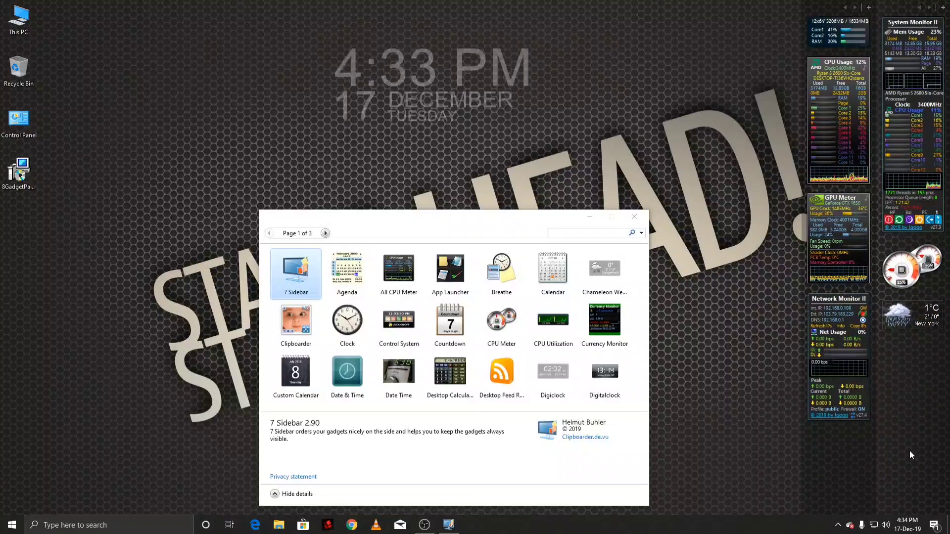
{"action": "right_click", "coordinate": [910, 454]}
{"action": "right_click", "coordinate": [837, 437]}
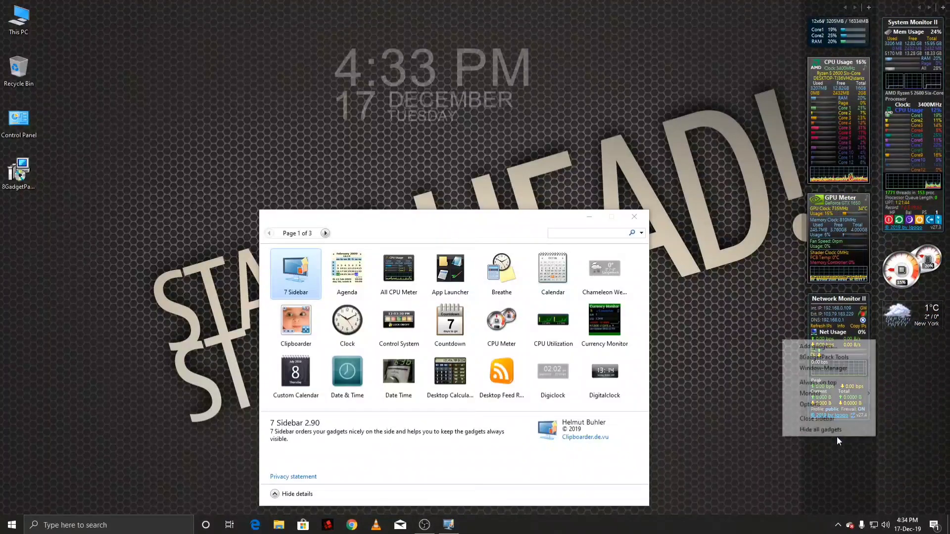
- Keep the sidebar always on top, close the gadget gallery and launch Chrome on a new tab
{"action": "left_click", "coordinate": [839, 381]}
{"action": "left_click", "coordinate": [593, 219]}
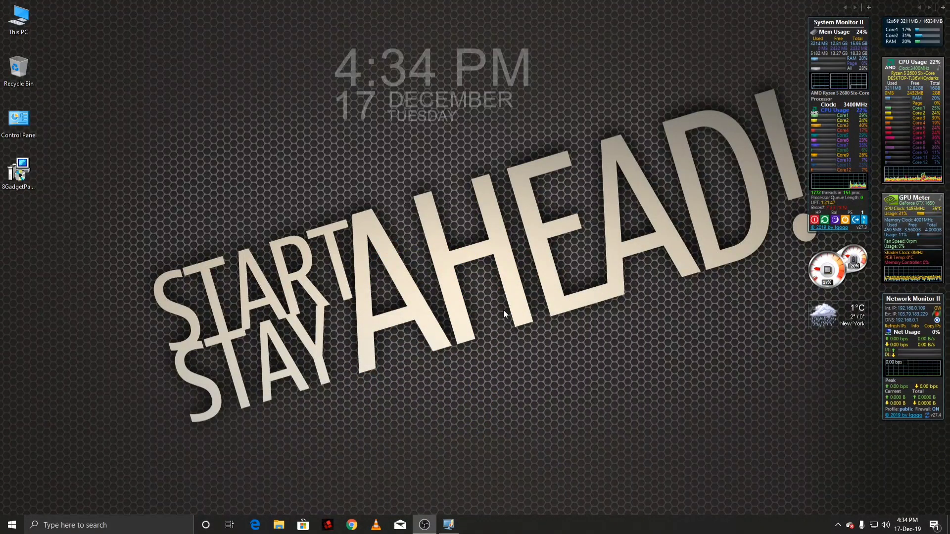
{"action": "left_click", "coordinate": [351, 525]}
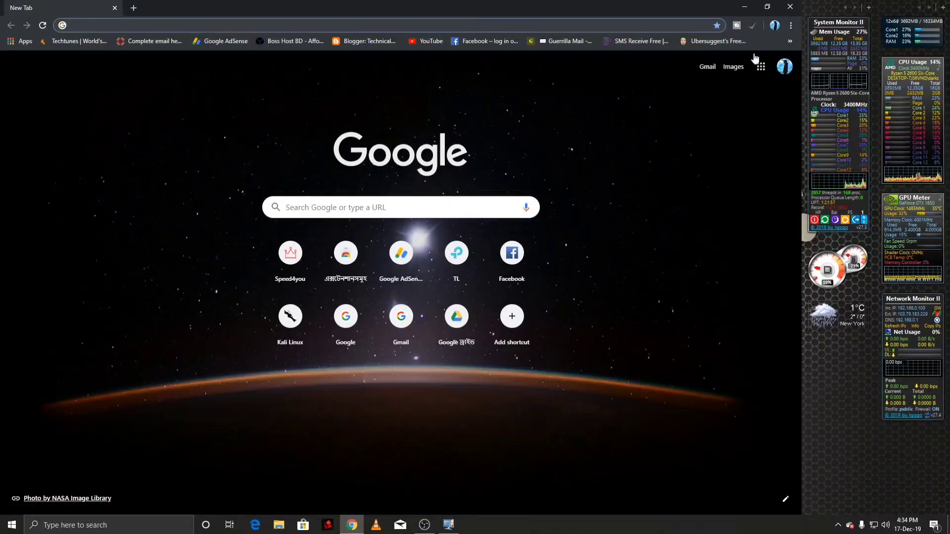
- Close the new-tab window so the Technical Bangla YouTube channel page shows
{"action": "left_click", "coordinate": [790, 10]}
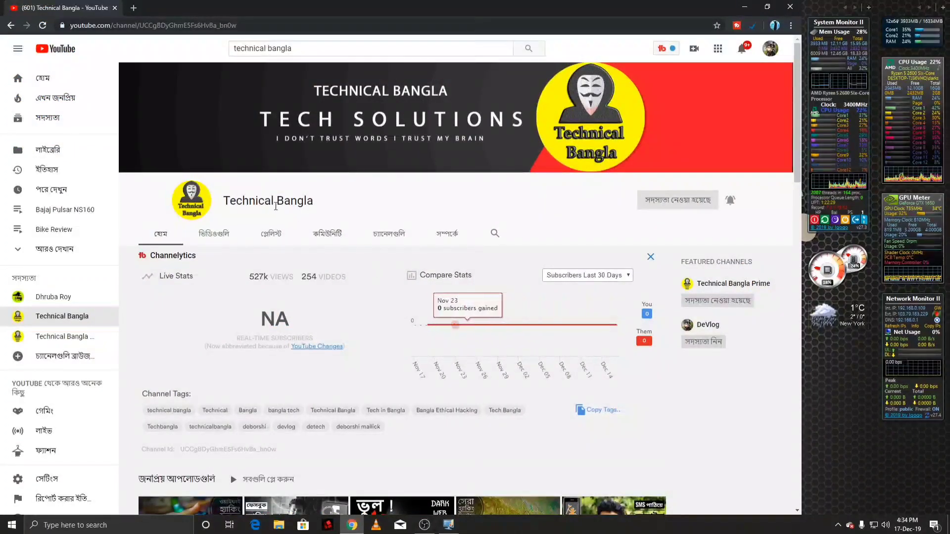
- Browse the channel's Videos and Playlists, then open the Kali Linux 2019.4 video from the uploads
{"action": "left_click", "coordinate": [217, 245]}
{"action": "scroll", "coordinate": [443, 283], "scroll_direction": "down", "scroll_amount": 2}
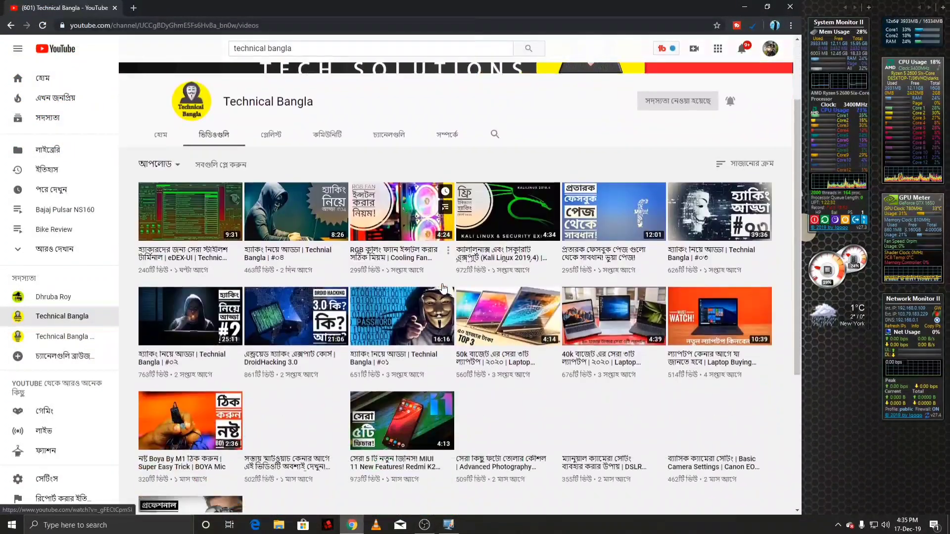
{"action": "scroll", "coordinate": [442, 289], "scroll_direction": "down", "scroll_amount": 3}
{"action": "scroll", "coordinate": [443, 290], "scroll_direction": "up", "scroll_amount": 1}
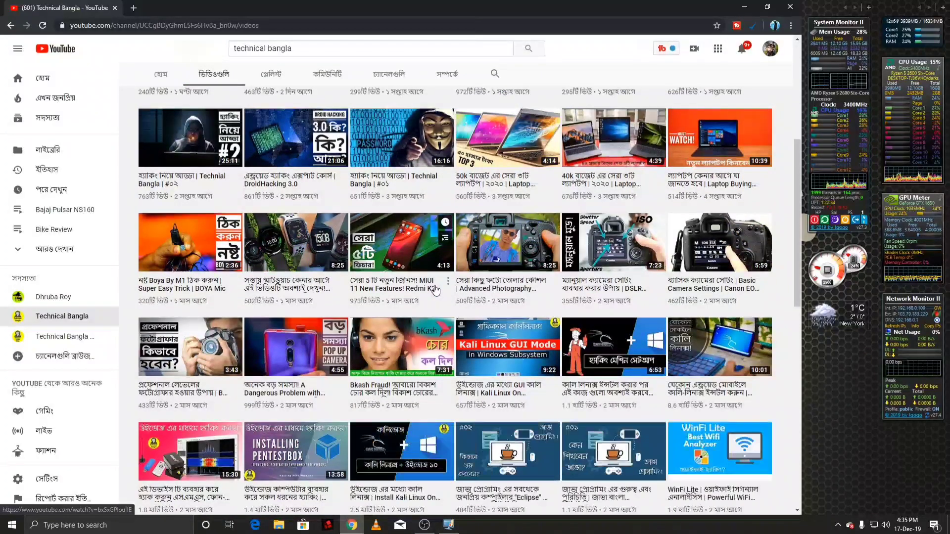
{"action": "scroll", "coordinate": [437, 290], "scroll_direction": "up", "scroll_amount": 3}
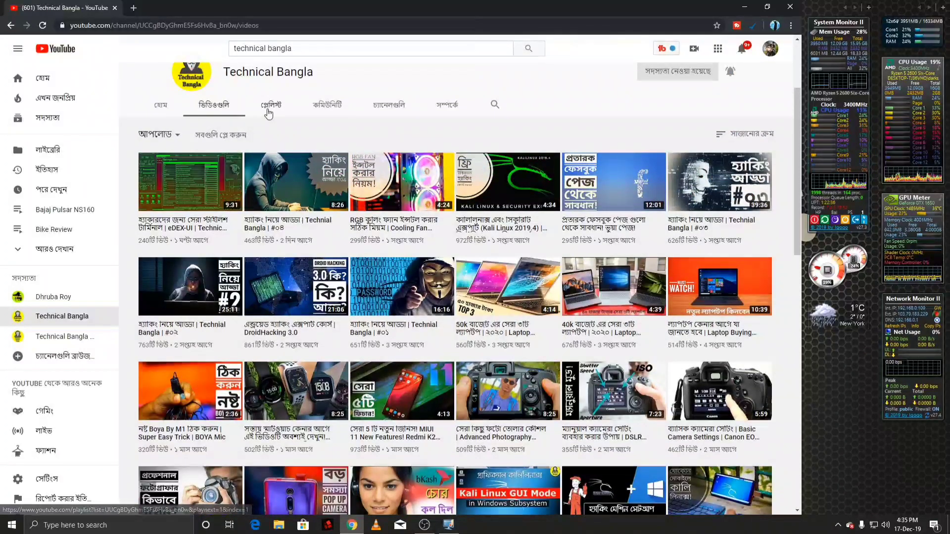
{"action": "left_click", "coordinate": [270, 110]}
{"action": "scroll", "coordinate": [401, 222], "scroll_direction": "down", "scroll_amount": 3}
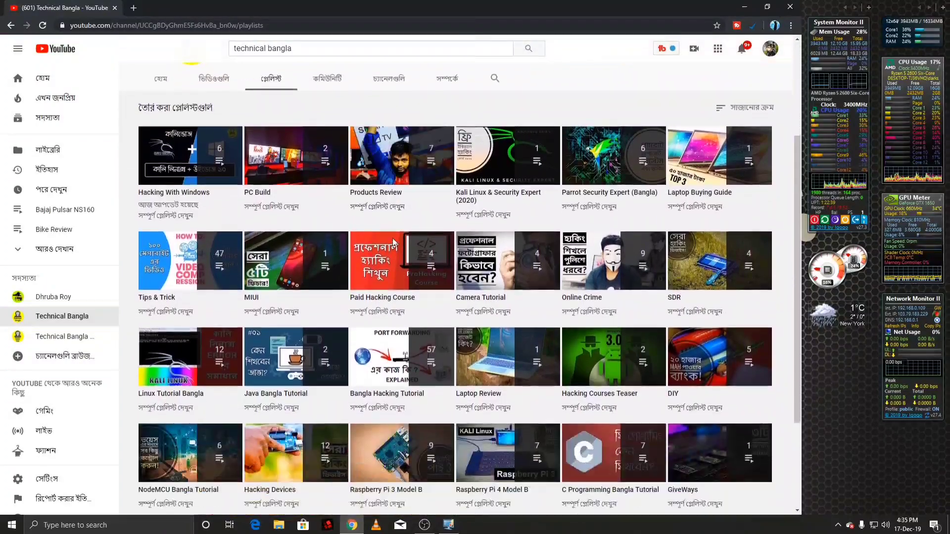
{"action": "scroll", "coordinate": [498, 299], "scroll_direction": "down", "scroll_amount": 2}
{"action": "mouse_move", "coordinate": [719, 357]}
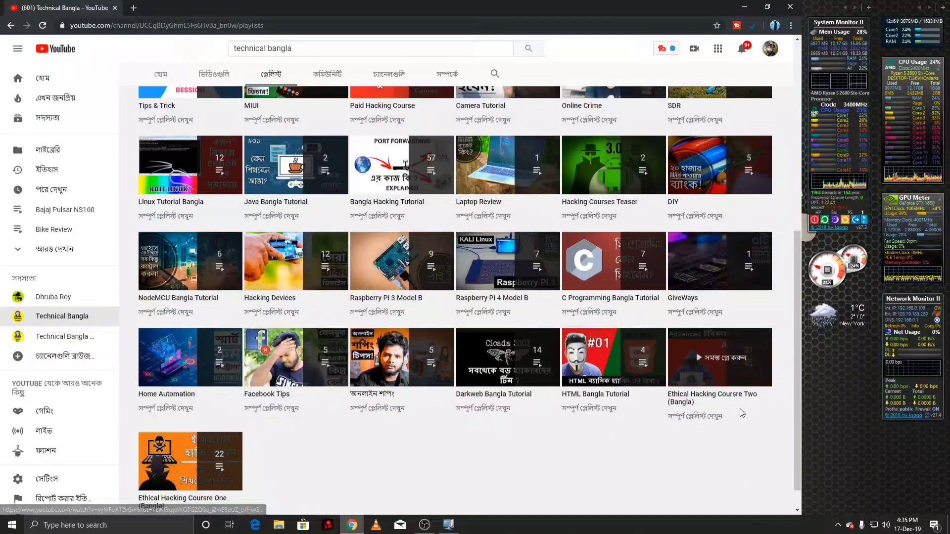
{"action": "scroll", "coordinate": [571, 438], "scroll_direction": "down", "scroll_amount": 1}
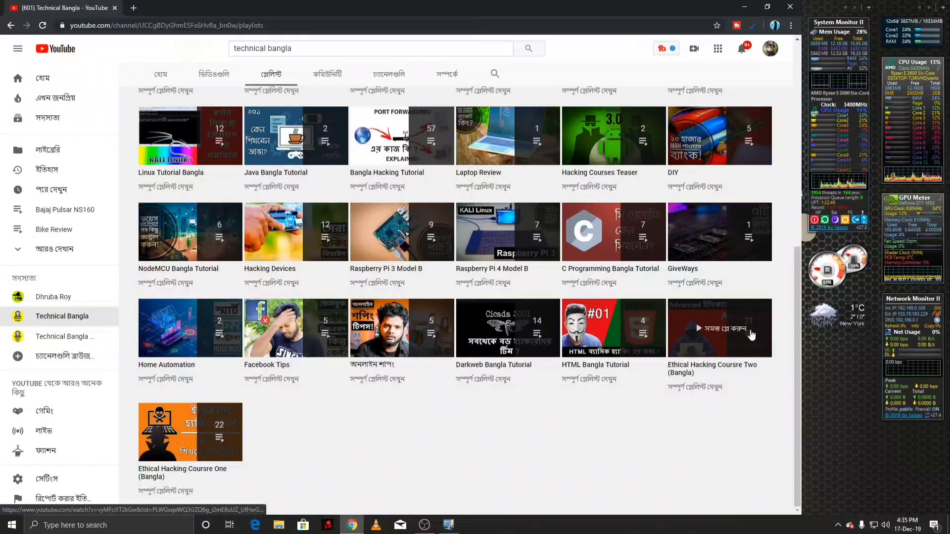
{"action": "scroll", "coordinate": [639, 411], "scroll_direction": "up", "scroll_amount": 1}
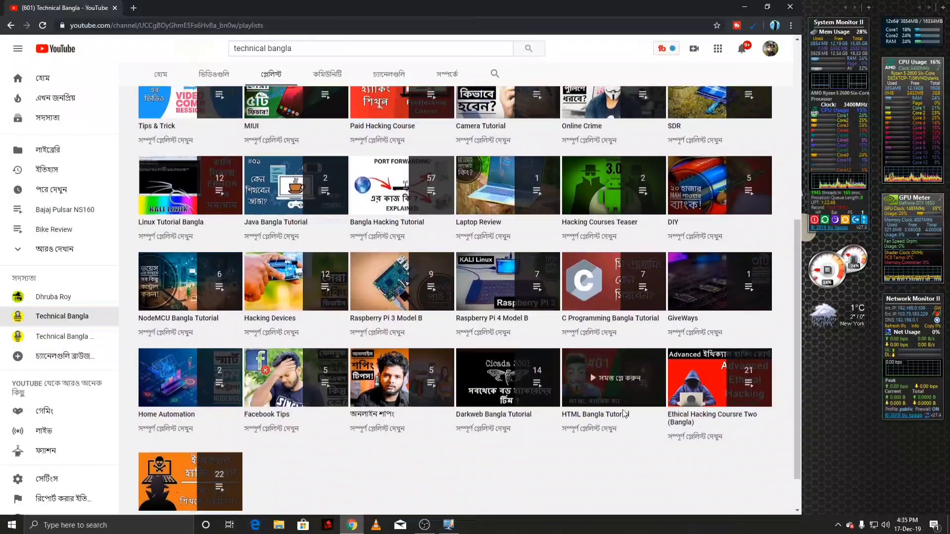
{"action": "scroll", "coordinate": [627, 415], "scroll_direction": "up", "scroll_amount": 1}
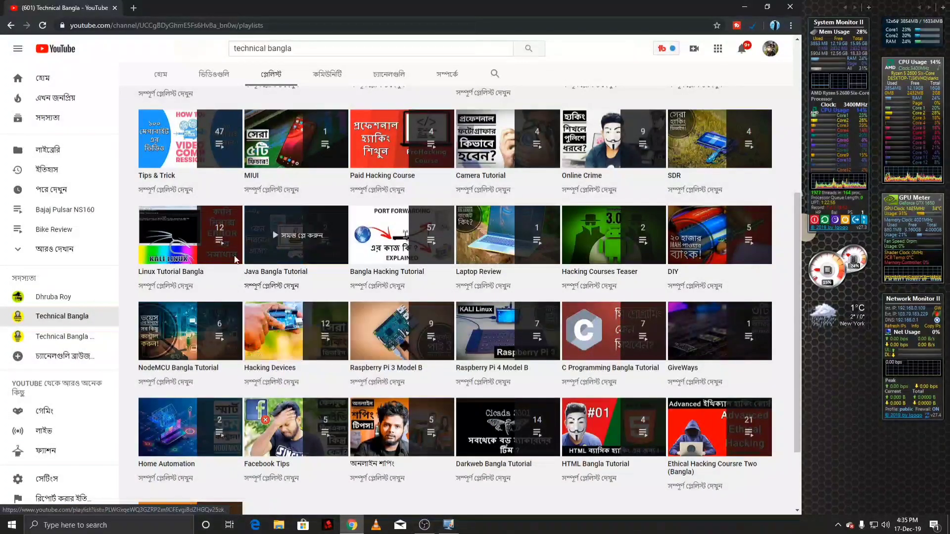
{"action": "key", "text": "alt+Left"}
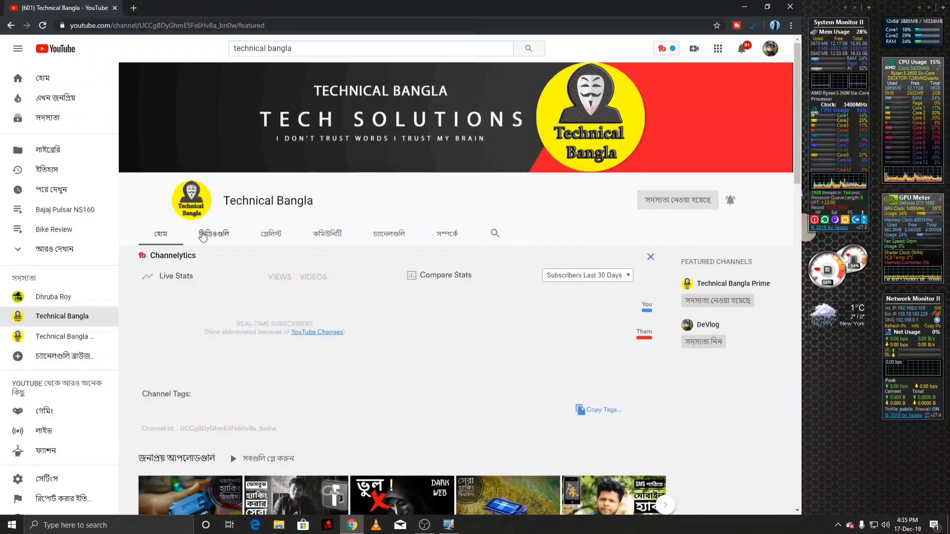
{"action": "left_click", "coordinate": [202, 236]}
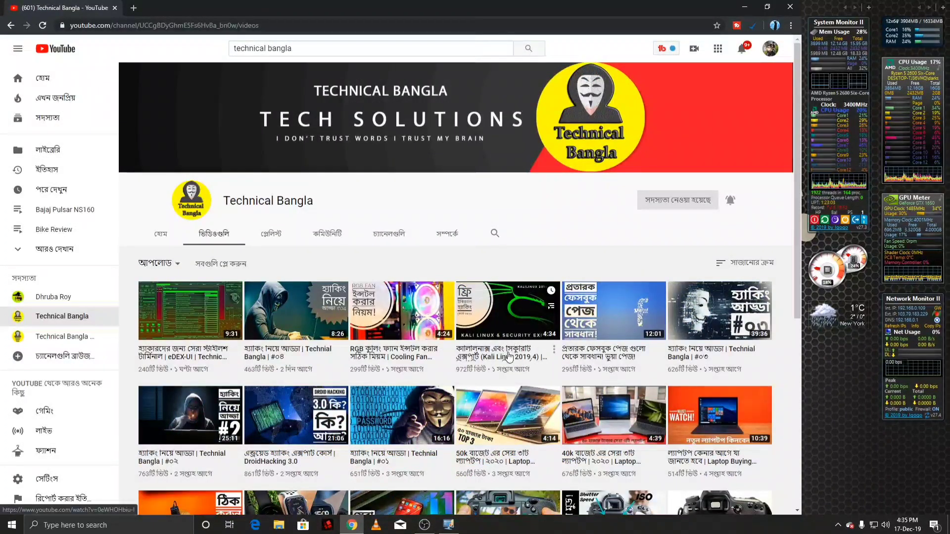
{"action": "left_click", "coordinate": [509, 357]}
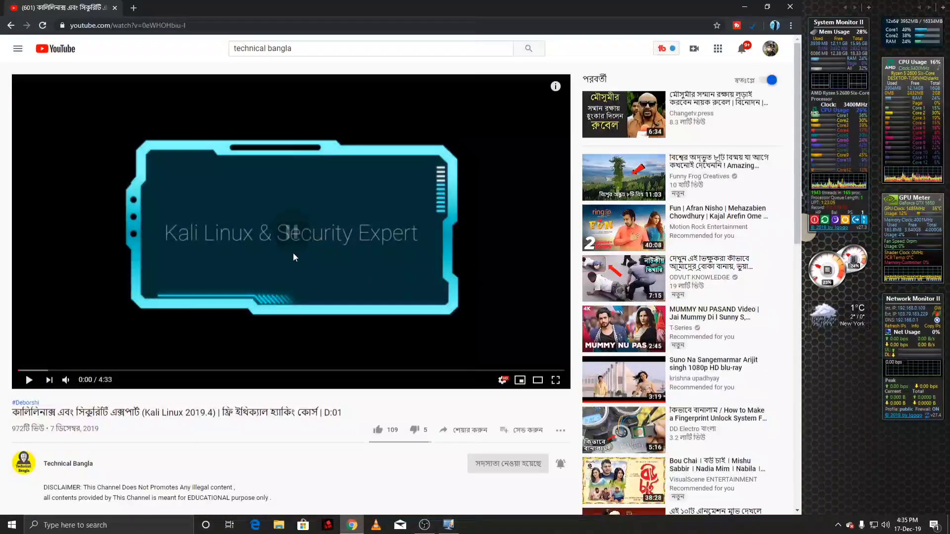
{"action": "scroll", "coordinate": [294, 258], "scroll_direction": "down", "scroll_amount": 3}
- Expand the description and open the forms.gle link after 'Buy Cyber Security Courses'
{"action": "left_click", "coordinate": [74, 271]}
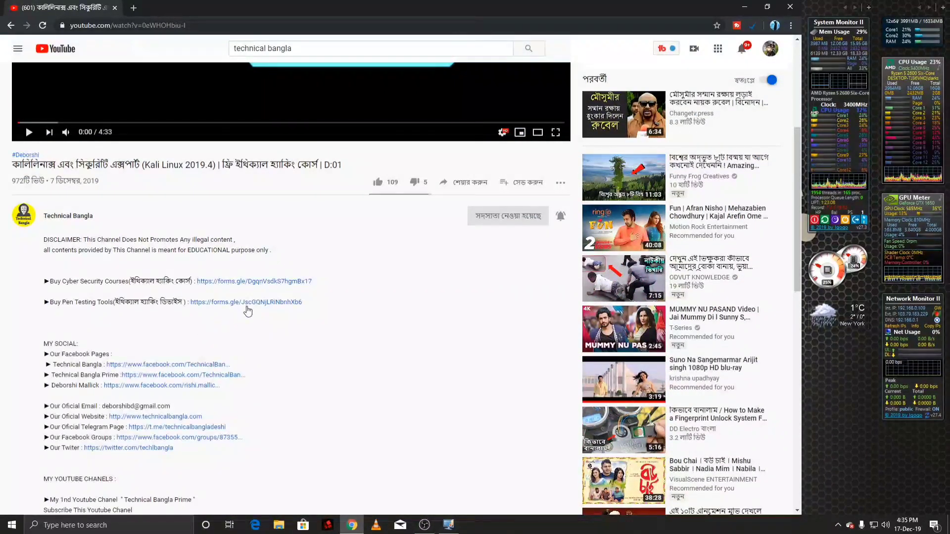
{"action": "left_click_drag", "start_coordinate": [66, 281], "coordinate": [308, 286]}
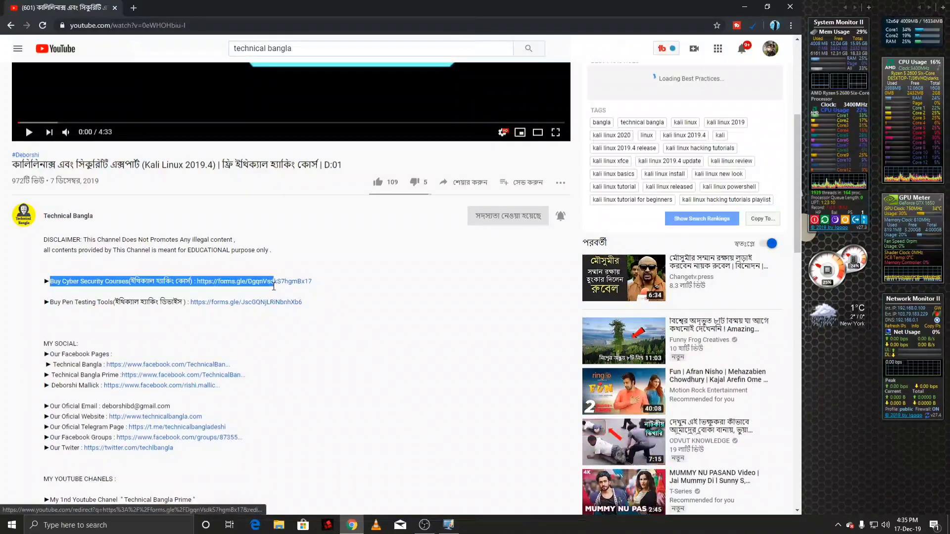
{"action": "left_click", "coordinate": [308, 288]}
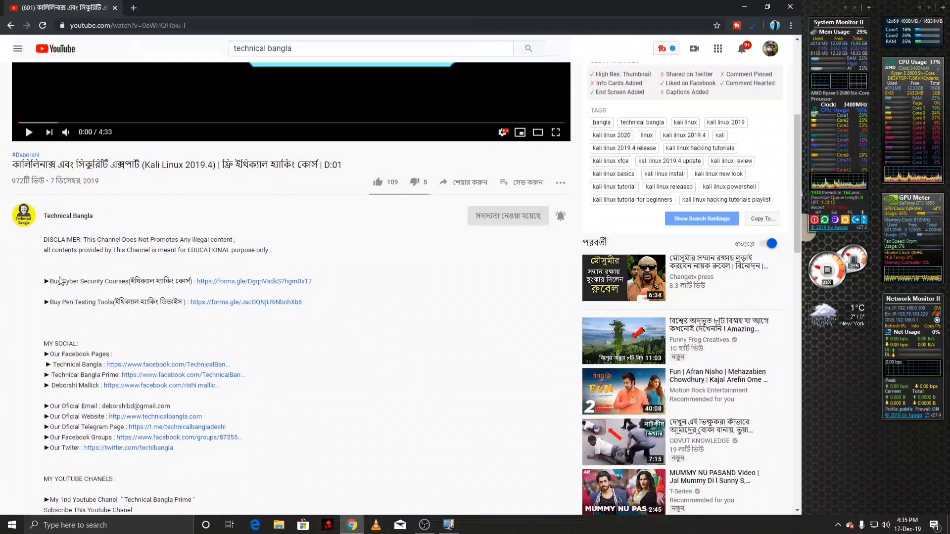
{"action": "left_click_drag", "start_coordinate": [53, 281], "coordinate": [313, 282]}
{"action": "left_click", "coordinate": [291, 281]}
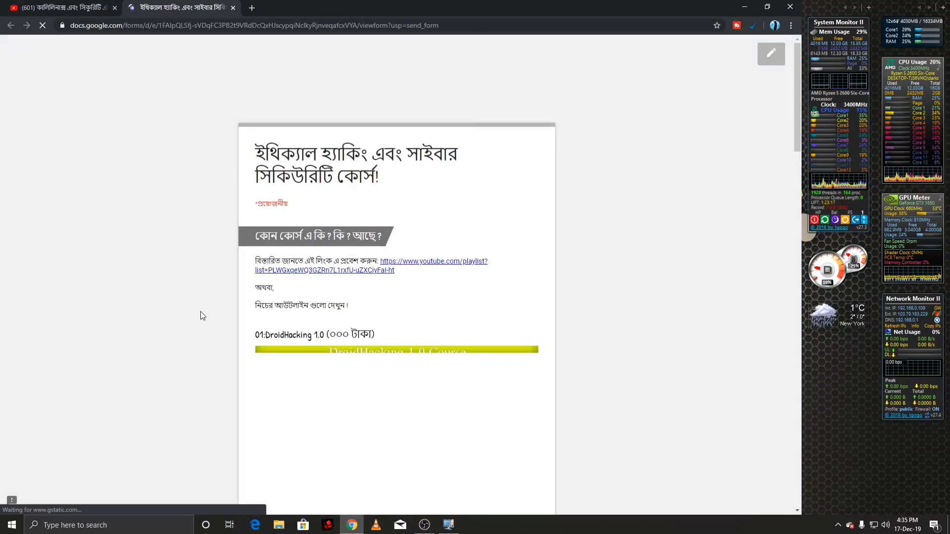
{"action": "scroll", "coordinate": [509, 256], "scroll_direction": "down", "scroll_amount": 3}
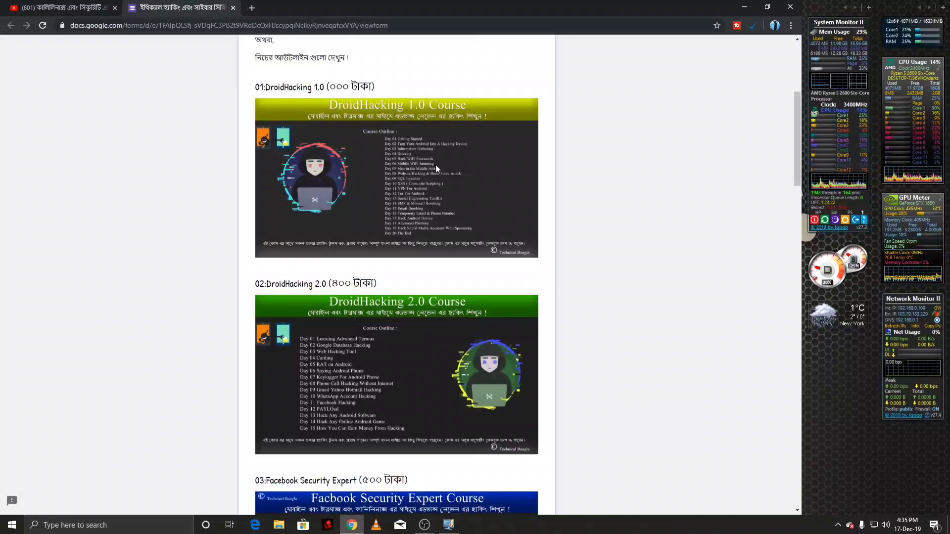
{"action": "scroll", "coordinate": [429, 267], "scroll_direction": "down", "scroll_amount": 2}
{"action": "scroll", "coordinate": [429, 267], "scroll_direction": "down", "scroll_amount": 2}
{"action": "scroll", "coordinate": [415, 267], "scroll_direction": "down", "scroll_amount": 3}
{"action": "scroll", "coordinate": [400, 268], "scroll_direction": "down", "scroll_amount": 4}
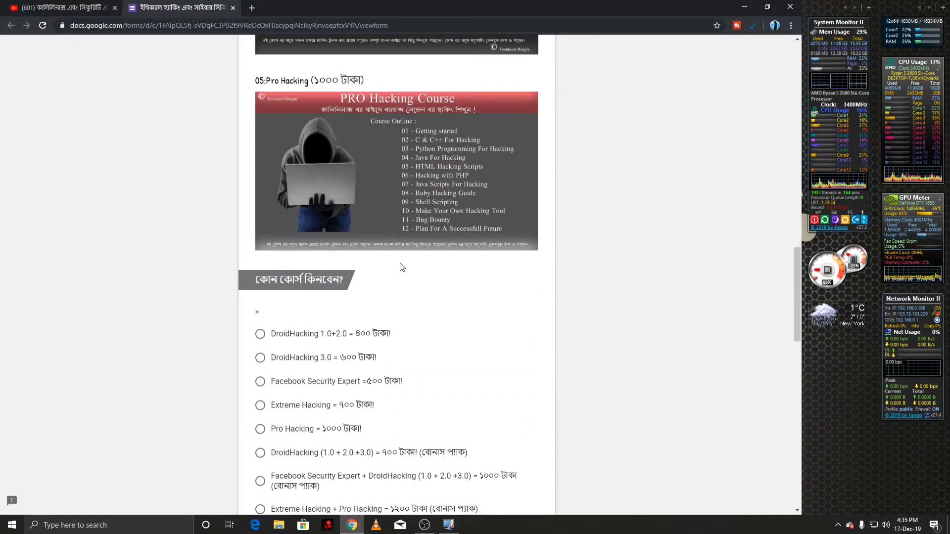
{"action": "scroll", "coordinate": [400, 268], "scroll_direction": "down", "scroll_amount": 4}
{"action": "scroll", "coordinate": [274, 146], "scroll_direction": "up", "scroll_amount": 2}
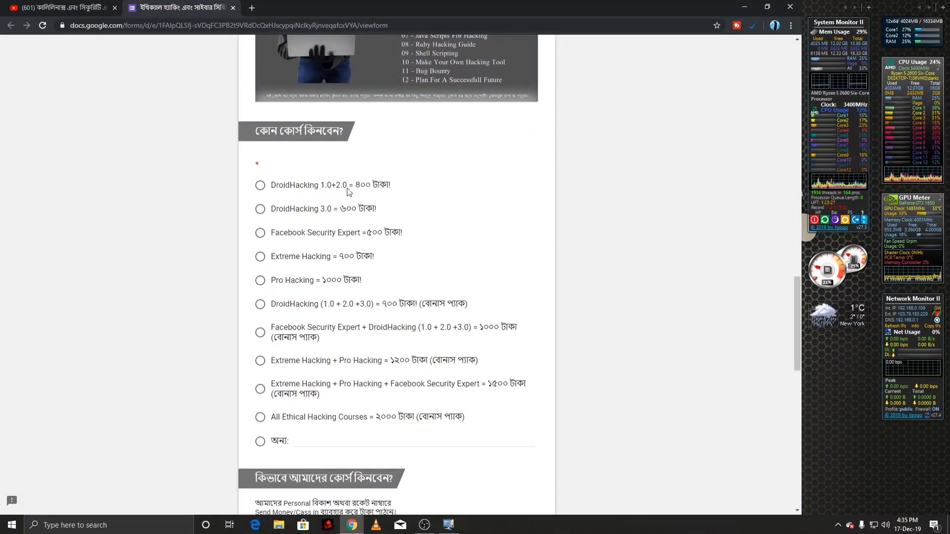
{"action": "scroll", "coordinate": [371, 208], "scroll_direction": "down", "scroll_amount": 1}
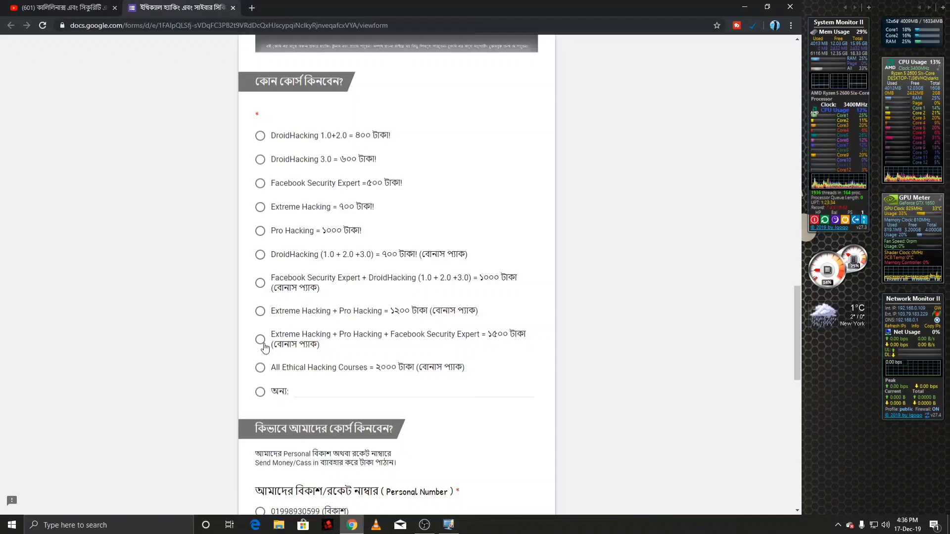
{"action": "scroll", "coordinate": [268, 338], "scroll_direction": "up", "scroll_amount": 5}
{"action": "scroll", "coordinate": [294, 312], "scroll_direction": "up", "scroll_amount": 5}
{"action": "scroll", "coordinate": [319, 260], "scroll_direction": "up", "scroll_amount": 3}
{"action": "scroll", "coordinate": [349, 245], "scroll_direction": "down", "scroll_amount": 8}
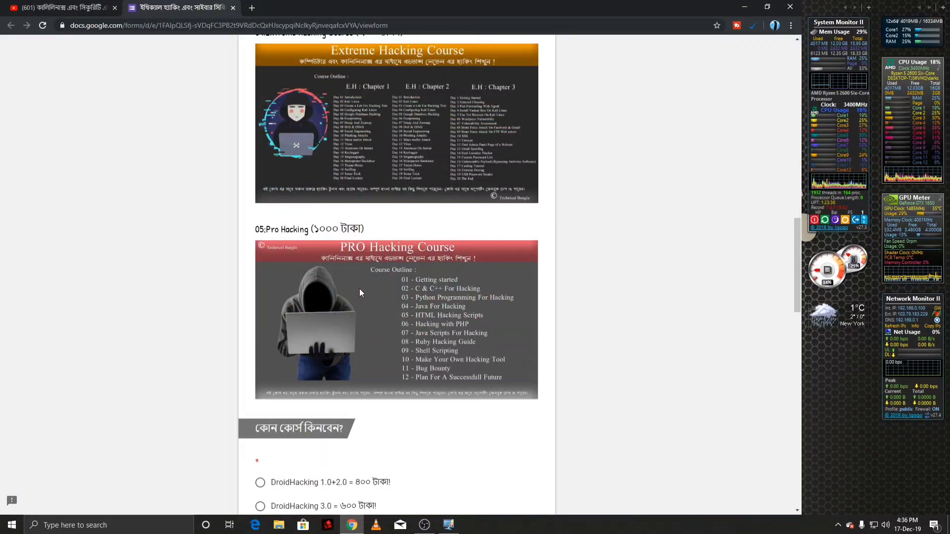
{"action": "scroll", "coordinate": [360, 287], "scroll_direction": "up", "scroll_amount": 1}
{"action": "scroll", "coordinate": [360, 289], "scroll_direction": "down", "scroll_amount": 2}
{"action": "scroll", "coordinate": [342, 274], "scroll_direction": "down", "scroll_amount": 6}
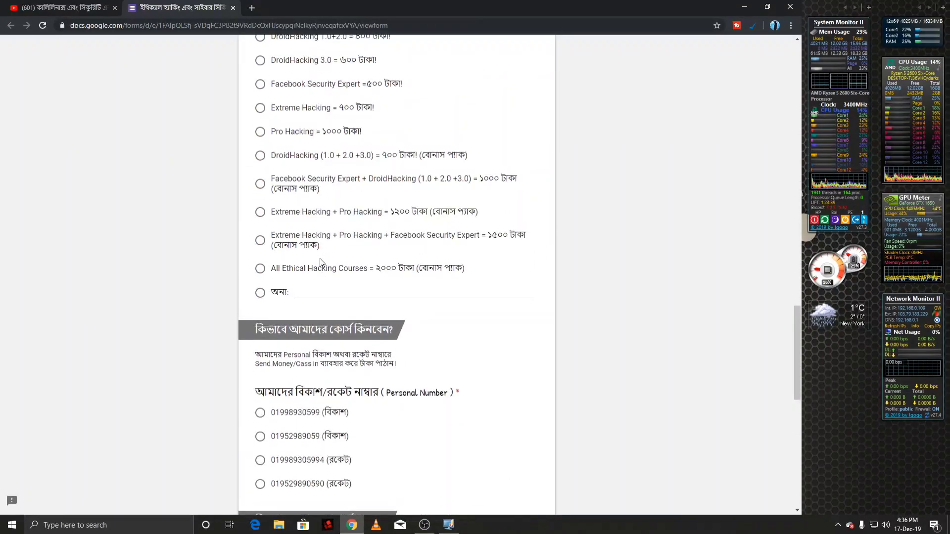
- Choose the All Ethical Hacking Courses package and open the form's Technical Bangla Facebook link
{"action": "left_click", "coordinate": [270, 278]}
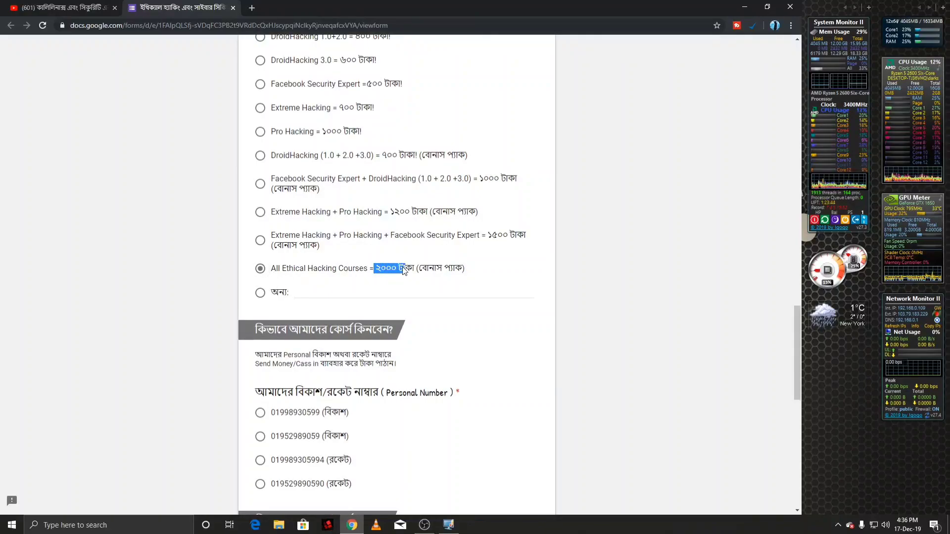
{"action": "scroll", "coordinate": [400, 270], "scroll_direction": "up", "scroll_amount": 5}
{"action": "scroll", "coordinate": [394, 274], "scroll_direction": "down", "scroll_amount": 5}
{"action": "scroll", "coordinate": [394, 274], "scroll_direction": "down", "scroll_amount": 3}
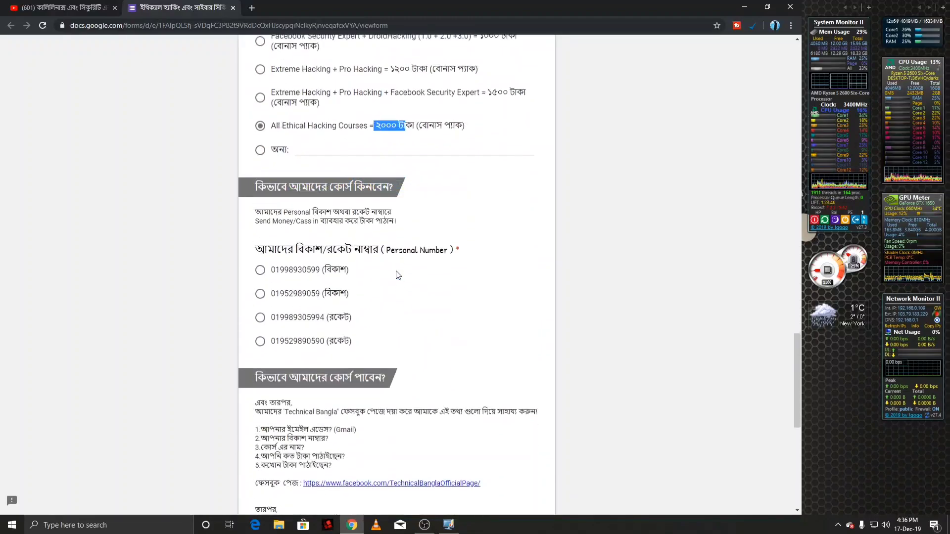
{"action": "scroll", "coordinate": [395, 270], "scroll_direction": "up", "scroll_amount": 2}
{"action": "scroll", "coordinate": [414, 307], "scroll_direction": "down", "scroll_amount": 1}
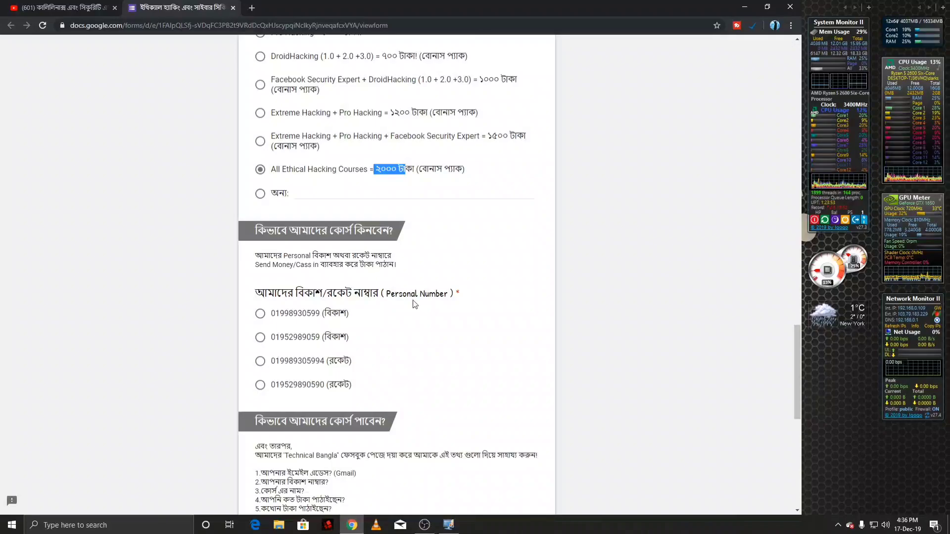
{"action": "left_click", "coordinate": [469, 241]}
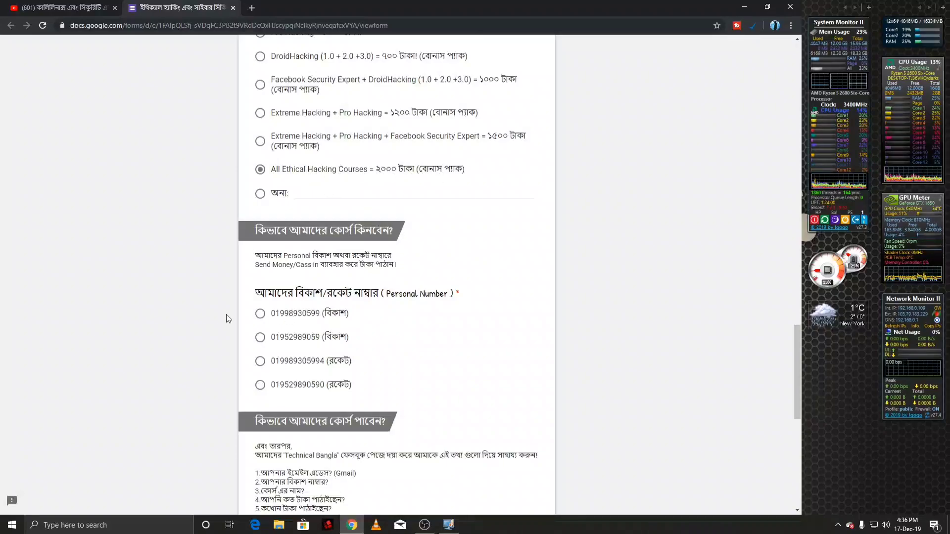
{"action": "scroll", "coordinate": [325, 308], "scroll_direction": "down", "scroll_amount": 2}
{"action": "scroll", "coordinate": [377, 308], "scroll_direction": "down", "scroll_amount": 2}
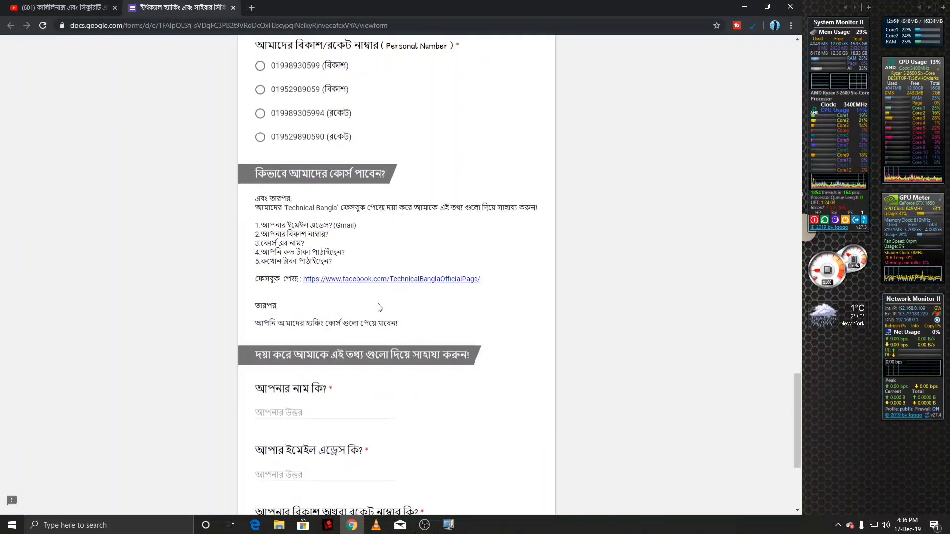
{"action": "left_click", "coordinate": [382, 277]}
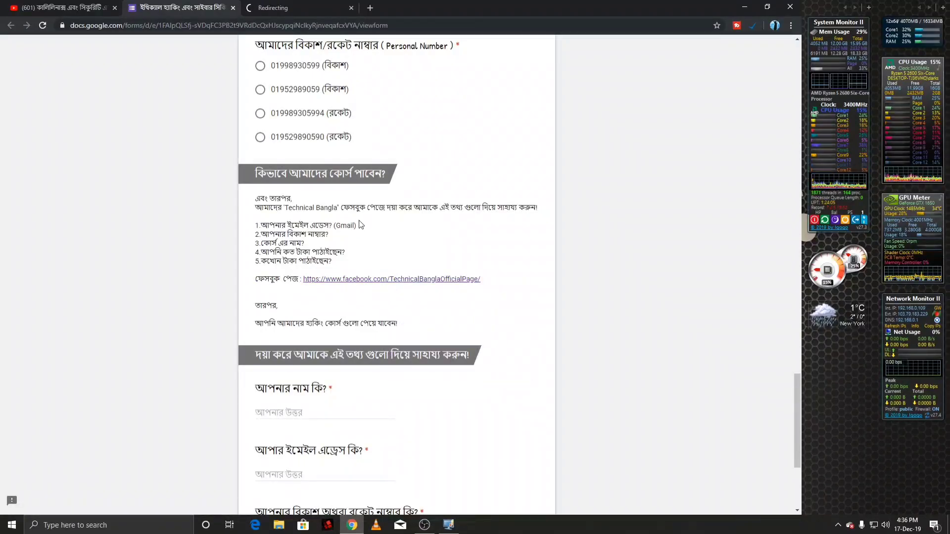
- View the Technical Bangla Facebook page tab, then close it
{"action": "left_click", "coordinate": [270, 6]}
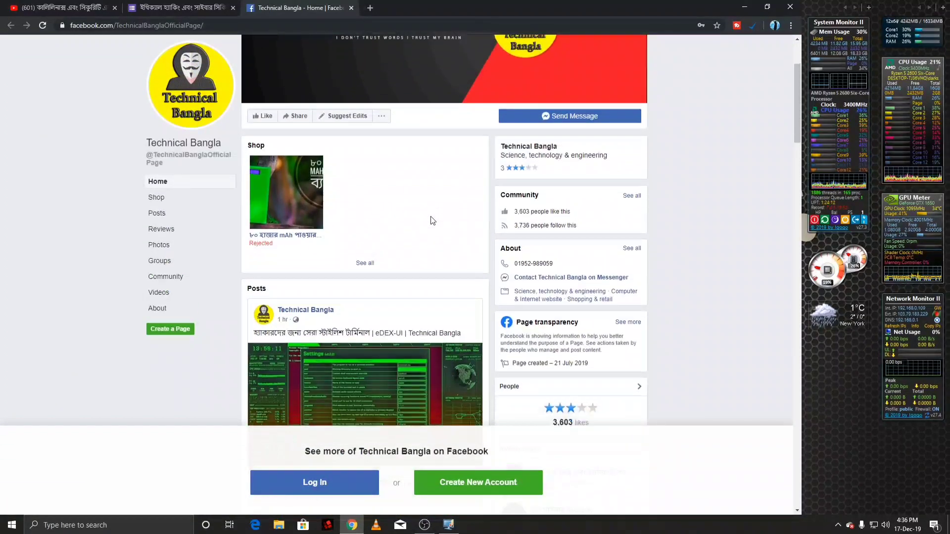
{"action": "left_click", "coordinate": [351, 8]}
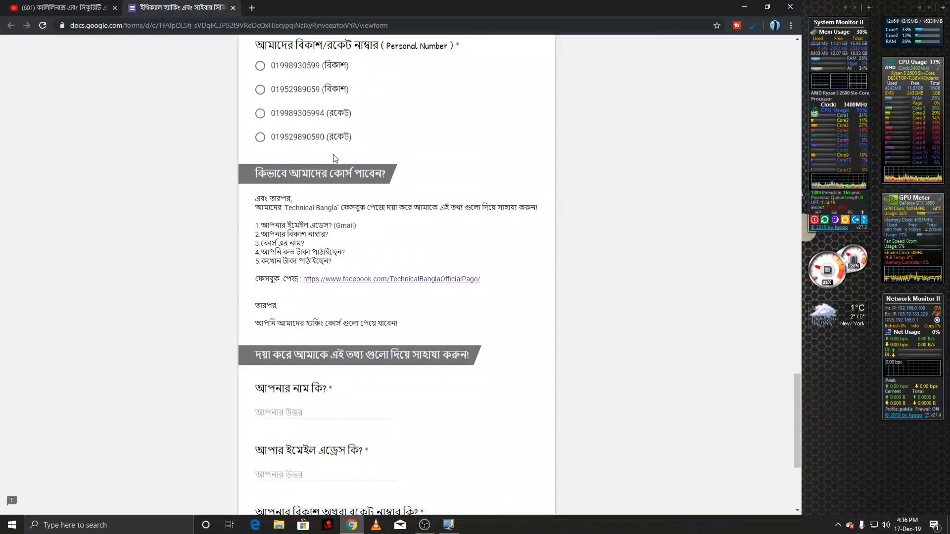
{"action": "scroll", "coordinate": [333, 154], "scroll_direction": "down", "scroll_amount": 2}
- Return to the video tab and open the Technical Bangla Prime channel link in a new tab
{"action": "left_click", "coordinate": [85, 10]}
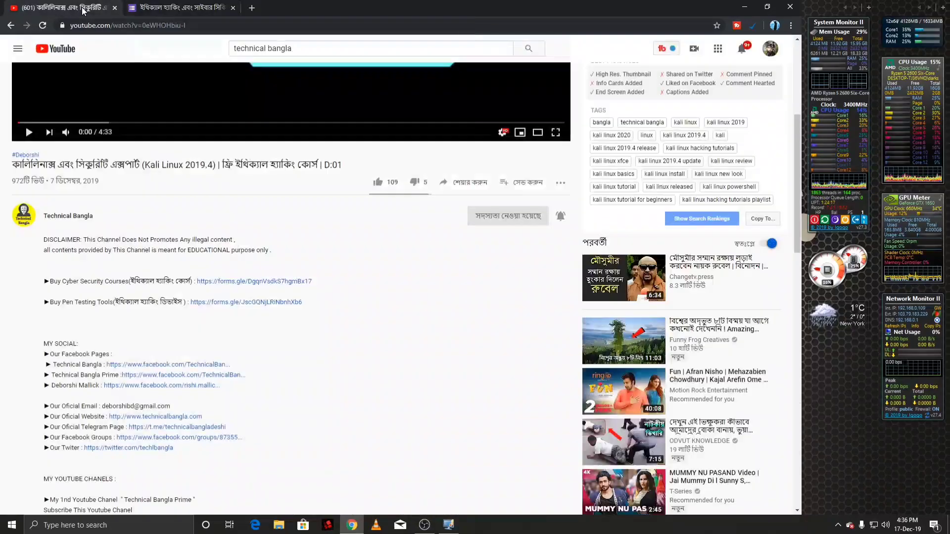
{"action": "scroll", "coordinate": [352, 329], "scroll_direction": "down", "scroll_amount": 2}
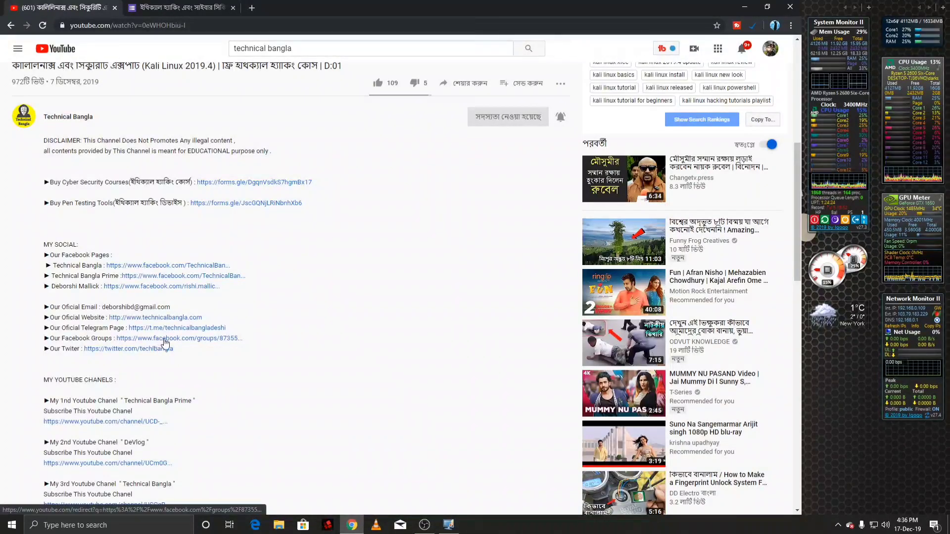
{"action": "scroll", "coordinate": [147, 360], "scroll_direction": "down", "scroll_amount": 2}
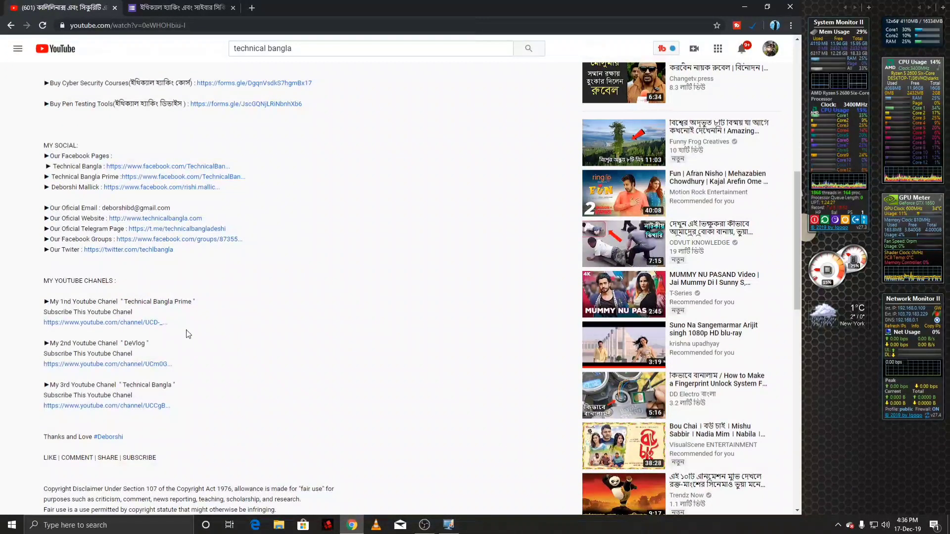
{"action": "scroll", "coordinate": [187, 334], "scroll_direction": "down", "scroll_amount": 2}
{"action": "right_click", "coordinate": [142, 228]}
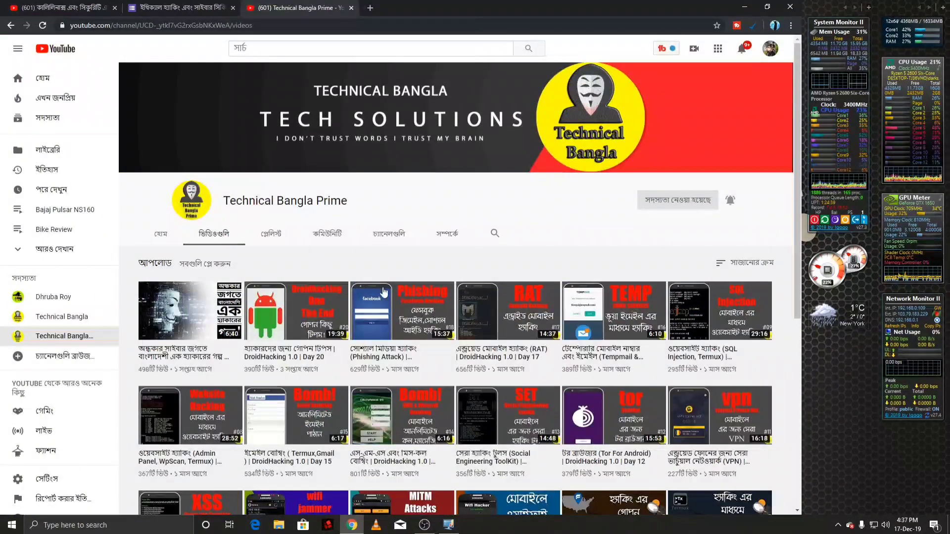
{"action": "scroll", "coordinate": [712, 338], "scroll_direction": "down", "scroll_amount": 3}
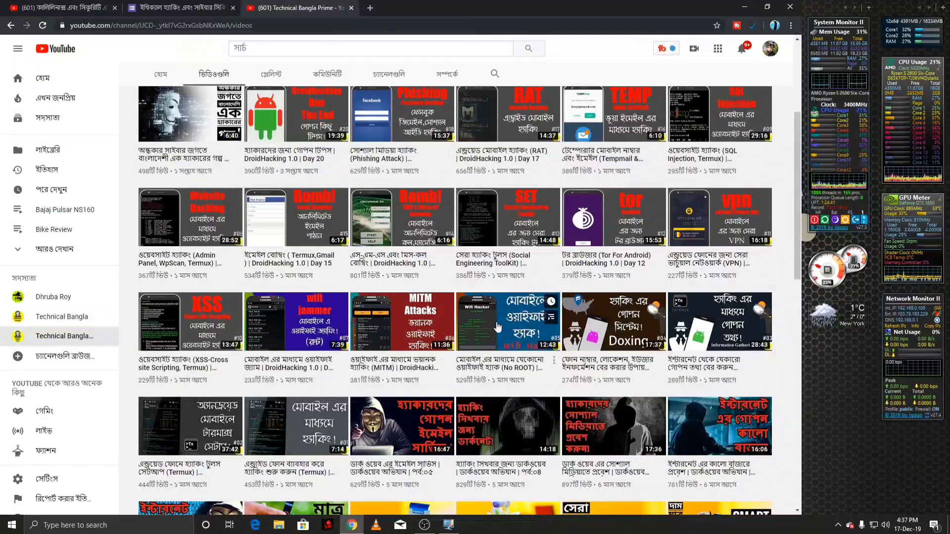
{"action": "scroll", "coordinate": [472, 316], "scroll_direction": "down", "scroll_amount": 4}
{"action": "scroll", "coordinate": [472, 315], "scroll_direction": "down", "scroll_amount": 3}
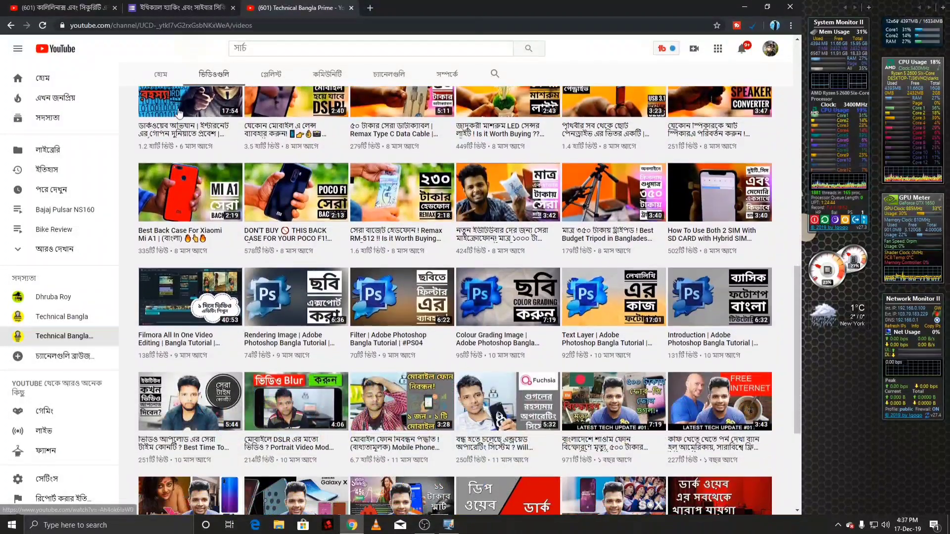
- Switch to the first tab with Ctrl+1 and go back to the Technical Bangla channel's videos
{"action": "key", "text": "ctrl+1"}
{"action": "scroll", "coordinate": [167, 288], "scroll_direction": "up", "scroll_amount": 5}
{"action": "scroll", "coordinate": [166, 288], "scroll_direction": "down", "scroll_amount": 3}
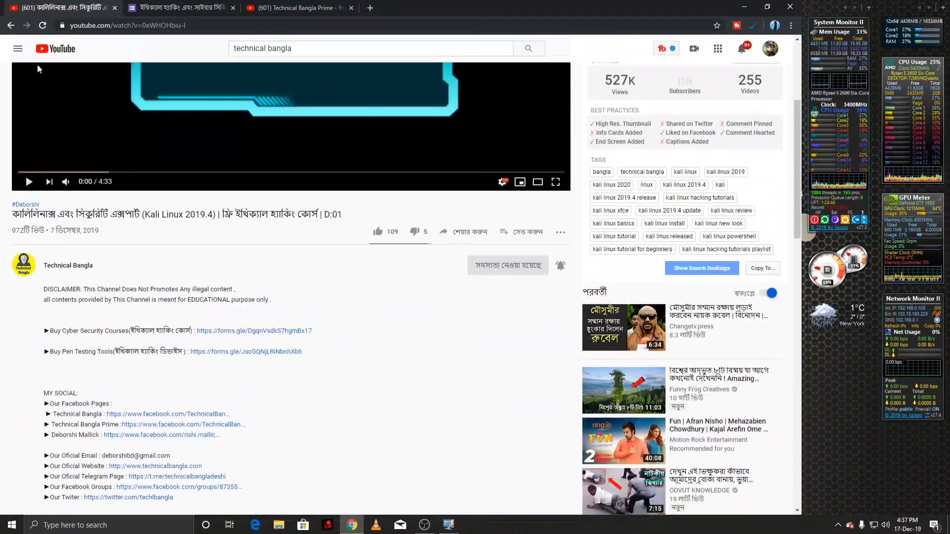
{"action": "left_click", "coordinate": [10, 26]}
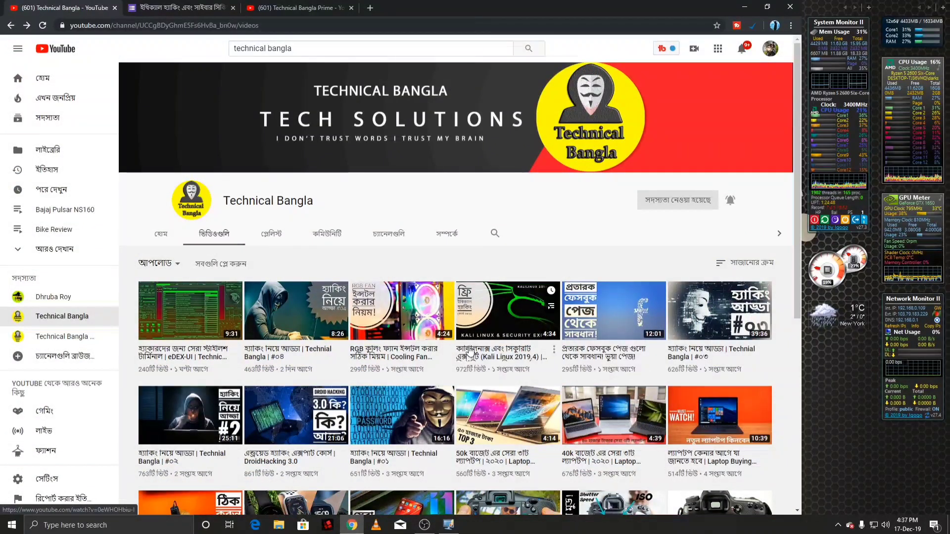